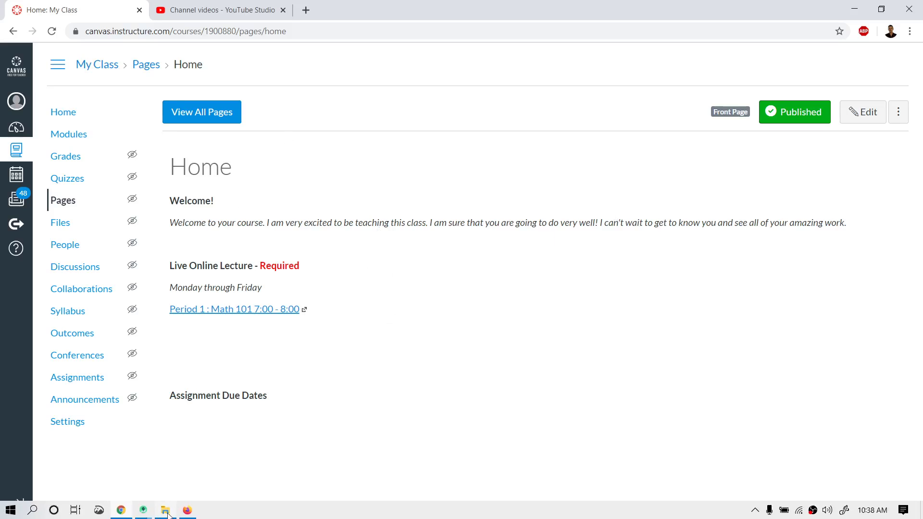
In Firefox, start going live on YouTube, choose text message delivery for the account verification code, and abandon the verification page.
{"action": "left_click", "coordinate": [187, 511]}
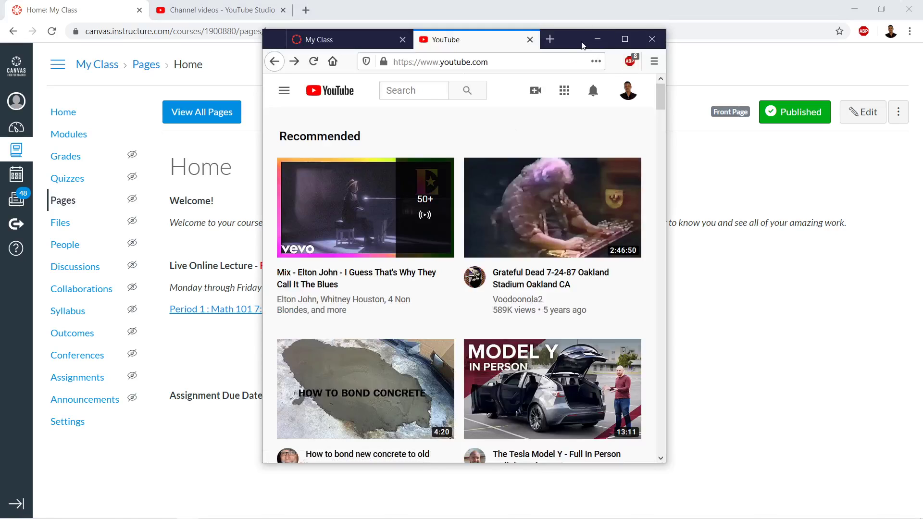
{"action": "left_click", "coordinate": [624, 39]}
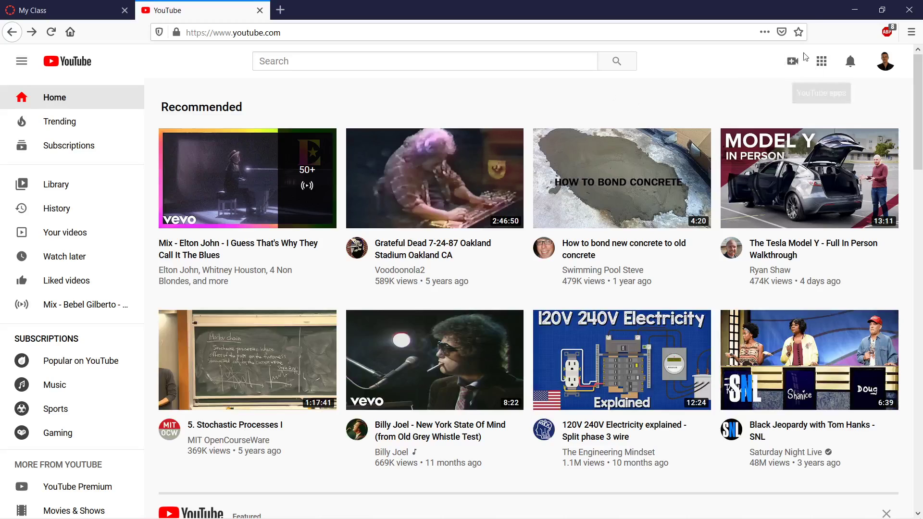
{"action": "left_click", "coordinate": [789, 65]}
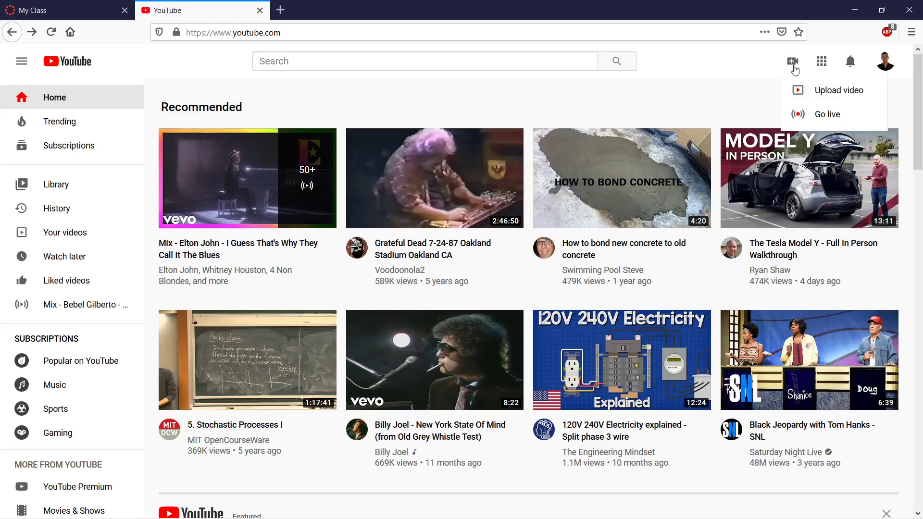
{"action": "left_click", "coordinate": [833, 117]}
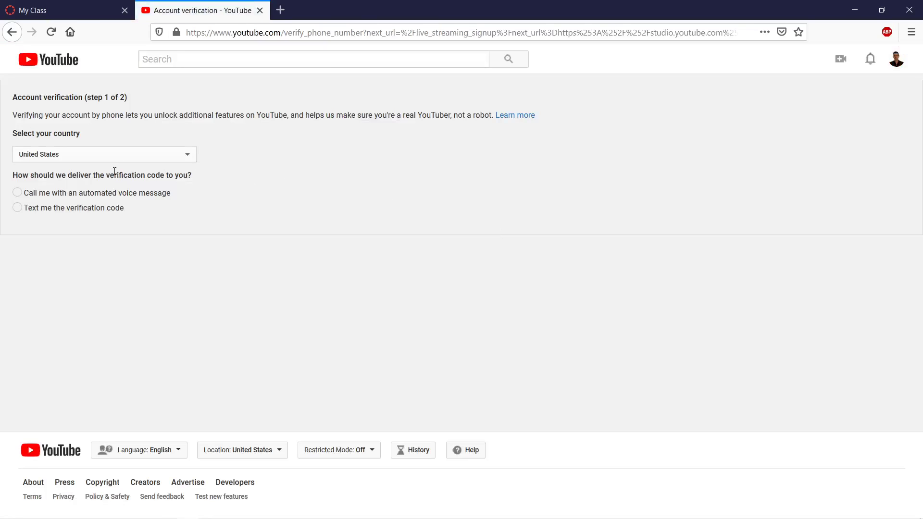
{"action": "left_click", "coordinate": [18, 208]}
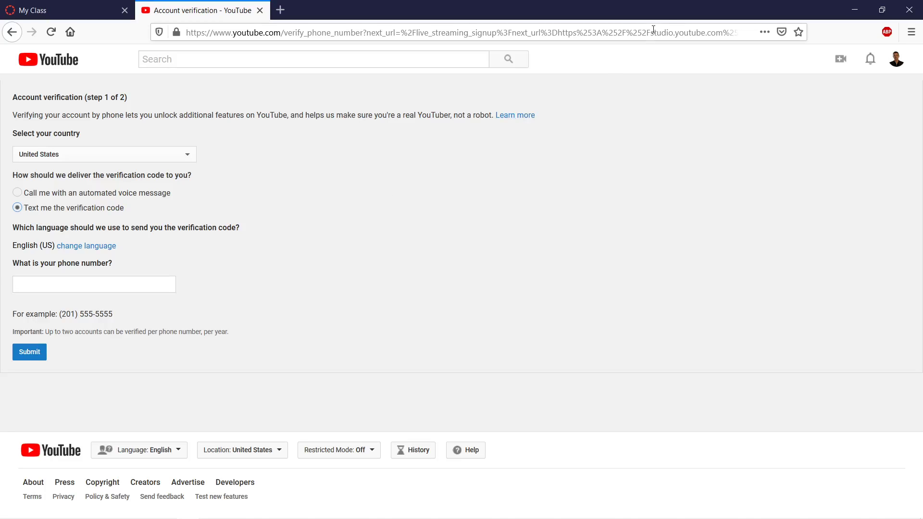
{"action": "left_click", "coordinate": [260, 10]}
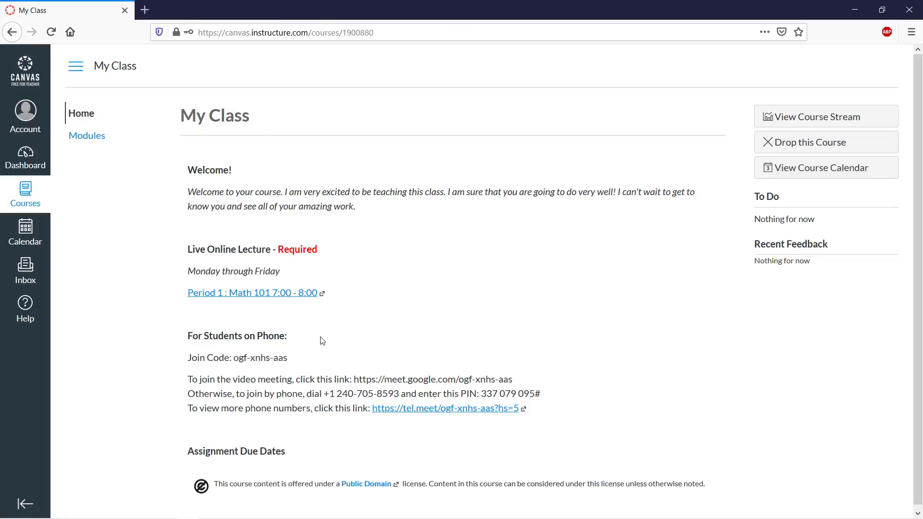
Switch to Chrome, load youtube.com, and start a new live stream.
{"action": "left_click", "coordinate": [121, 511]}
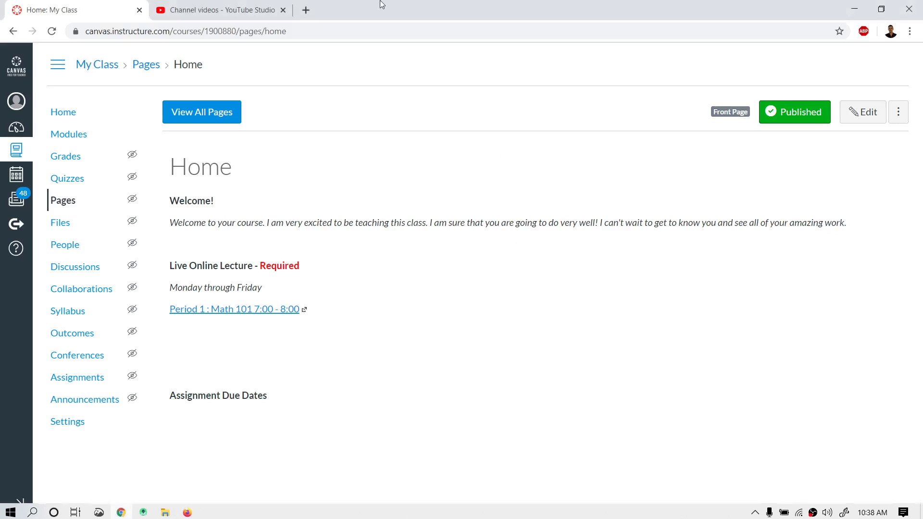
{"action": "left_click", "coordinate": [218, 10]}
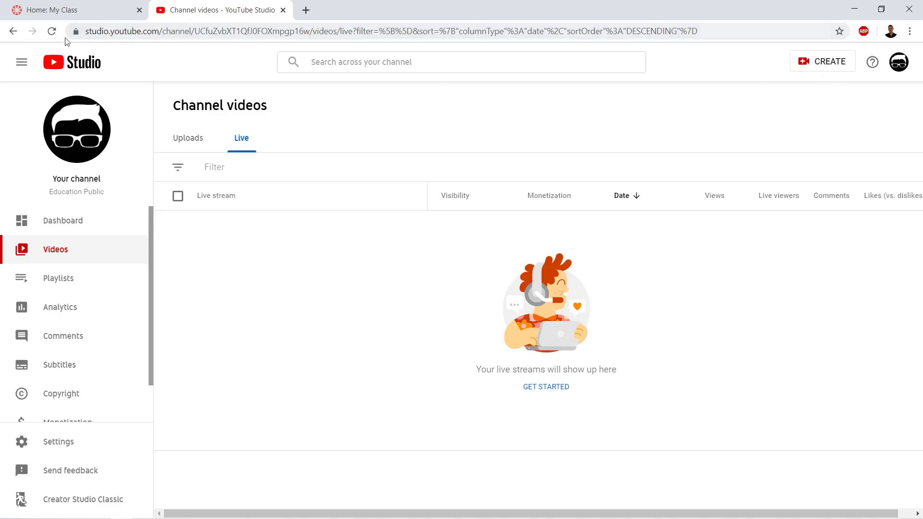
{"action": "left_click", "coordinate": [151, 32]}
{"action": "type", "text": "youtube.com"}
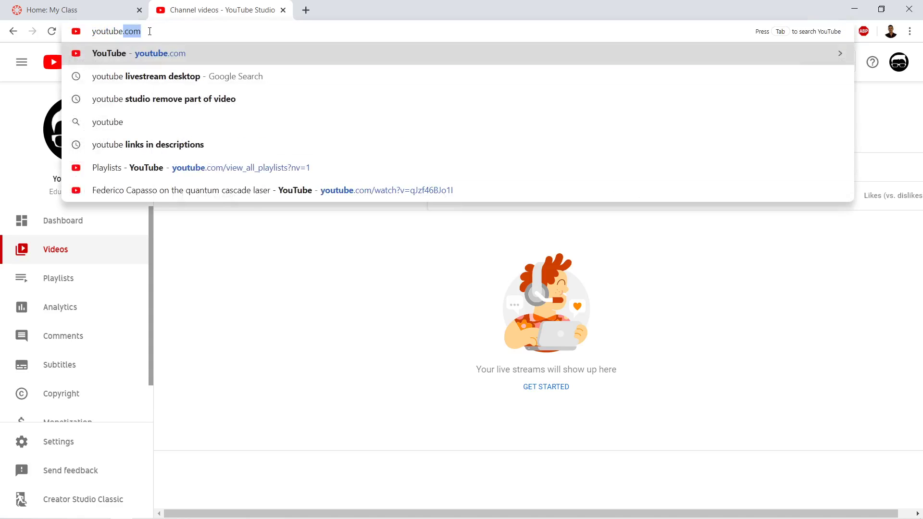
{"action": "key", "text": "Return"}
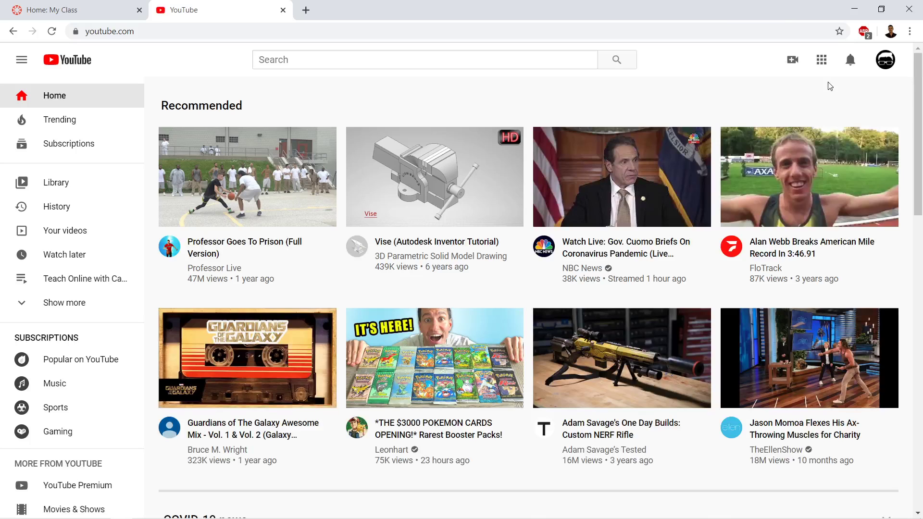
{"action": "left_click", "coordinate": [797, 64]}
{"action": "left_click", "coordinate": [821, 113]}
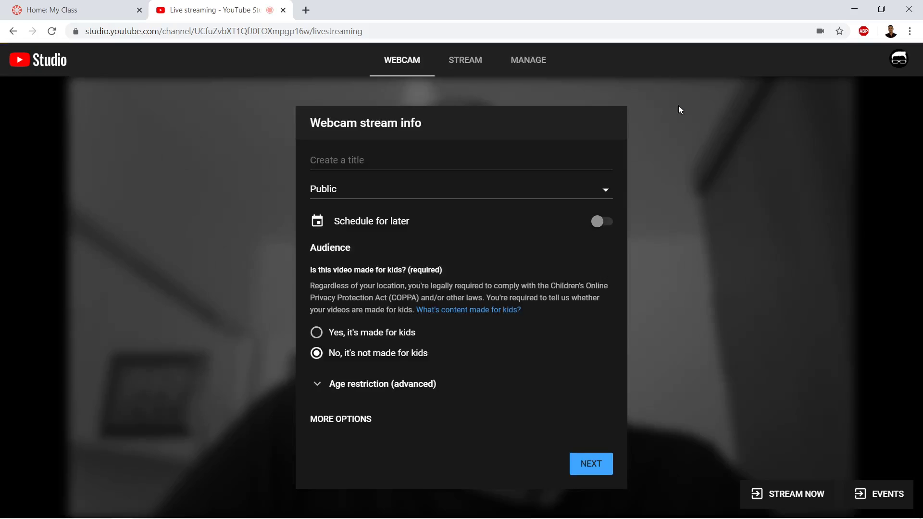
Title the webcam stream "Math 101 Chapter 1 Lesson 1" and continue to the stream preview.
{"action": "left_click", "coordinate": [470, 160]}
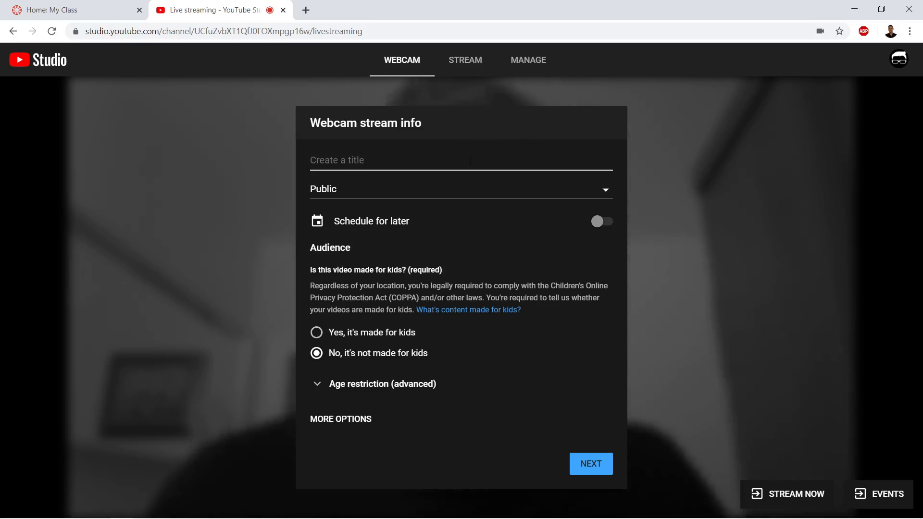
{"action": "type", "text": "Ch"}
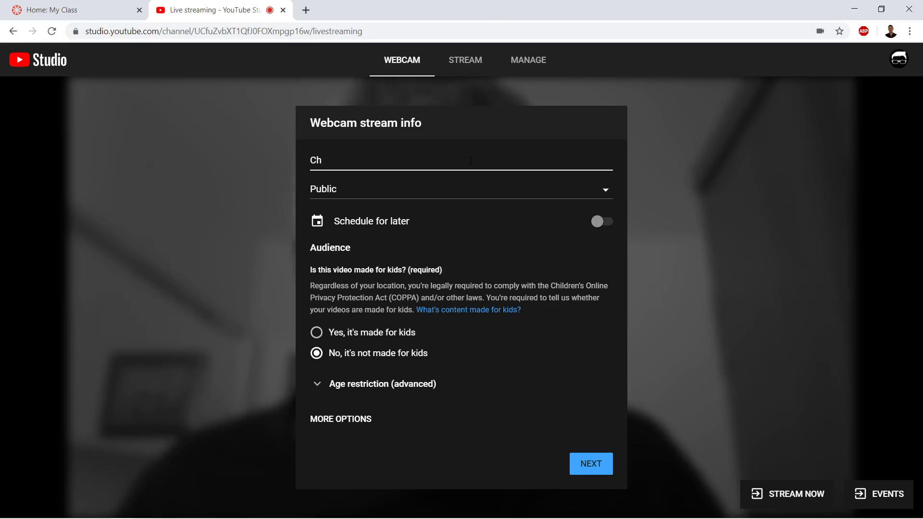
{"action": "key", "text": "BackSpace"}
{"action": "key", "text": "BackSpace"}
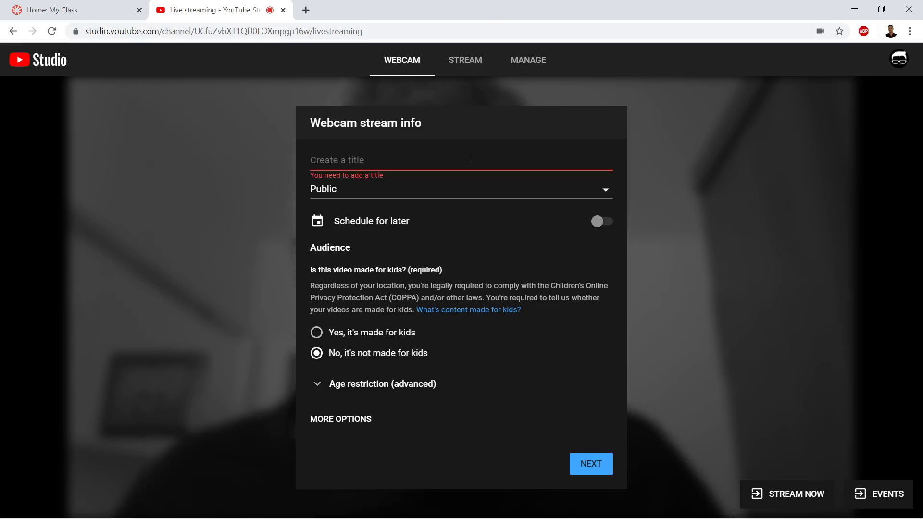
{"action": "type", "text": "Math 101 "}
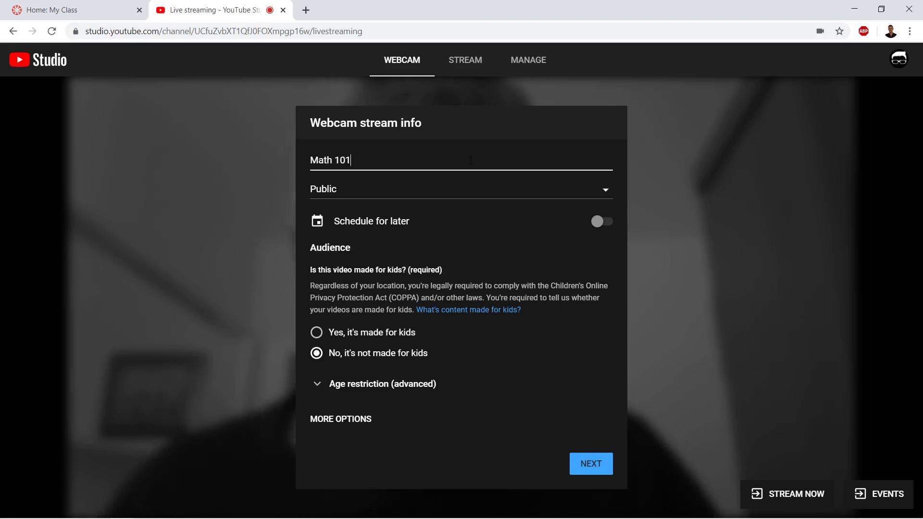
{"action": "type", "text": "Chapter 1 "}
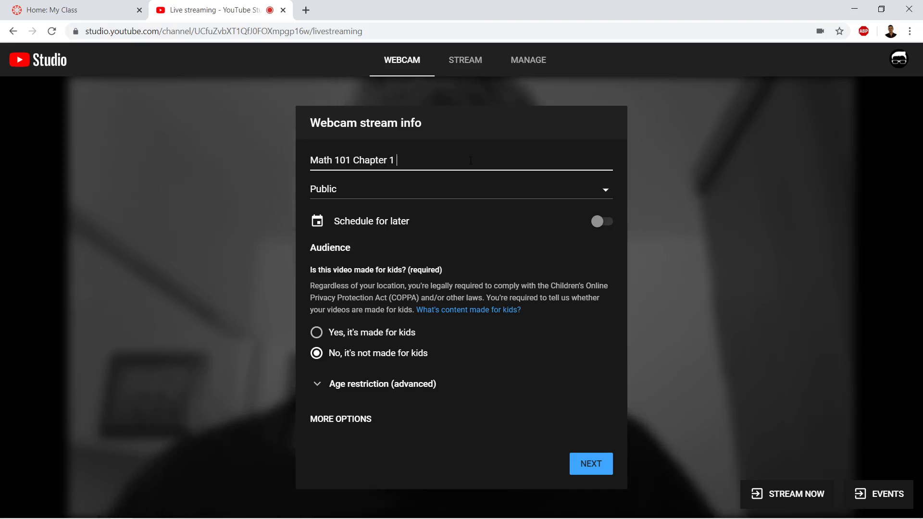
{"action": "type", "text": "Lesson 1"}
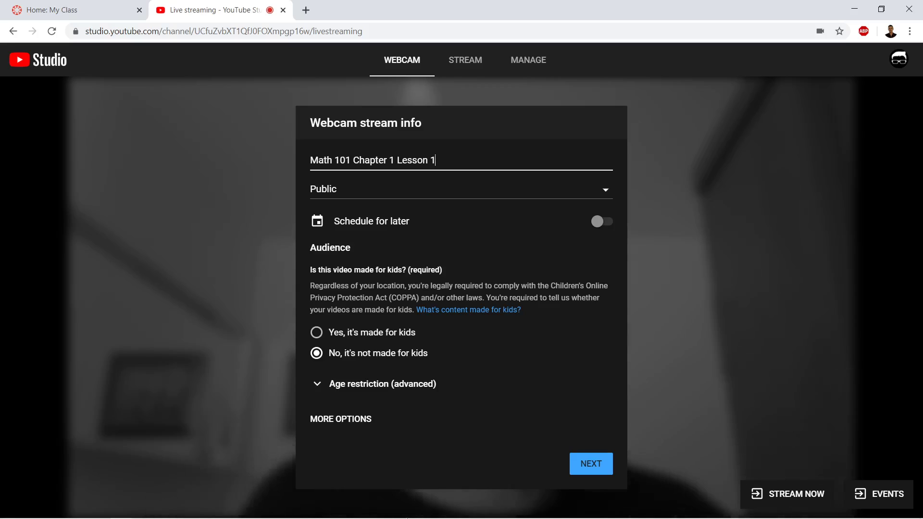
{"action": "left_click", "coordinate": [583, 466]}
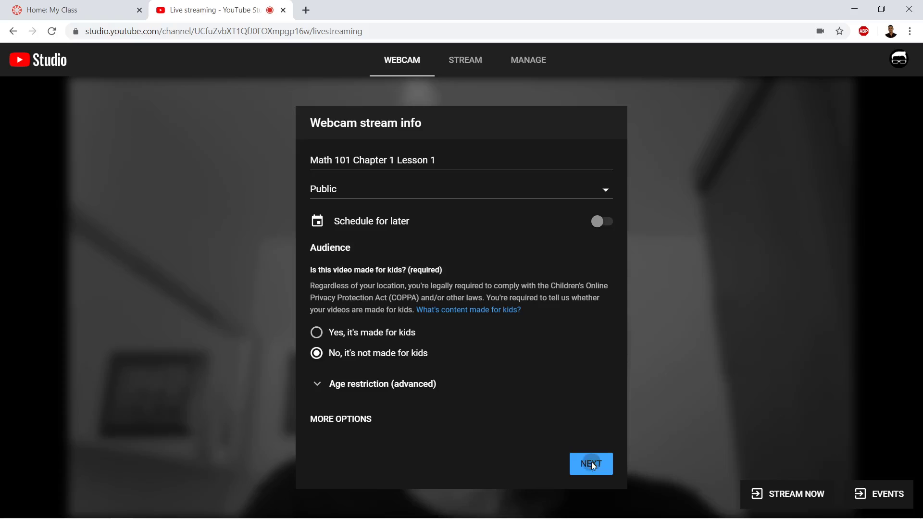
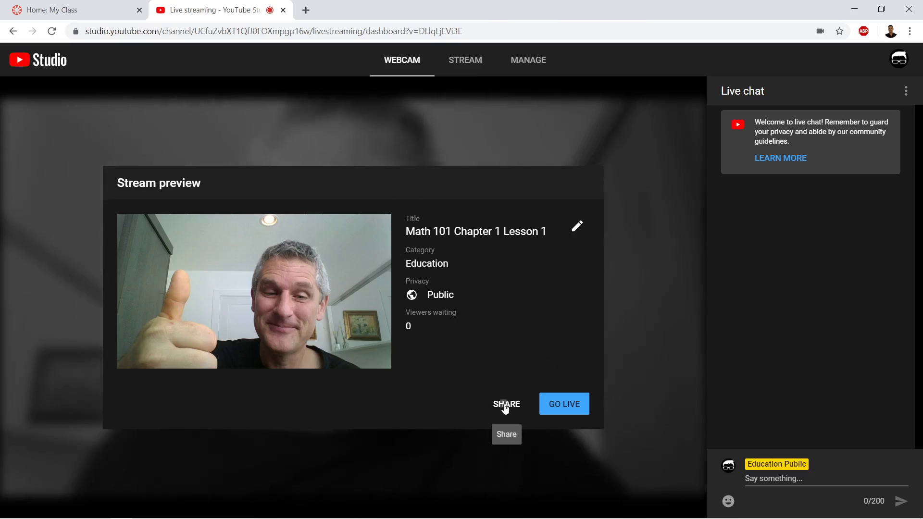
Copy the stream's share link and open the Canvas course's Home page for editing.
{"action": "left_click", "coordinate": [669, 431]}
{"action": "left_click", "coordinate": [556, 430]}
{"action": "key", "text": "ctrl+c"}
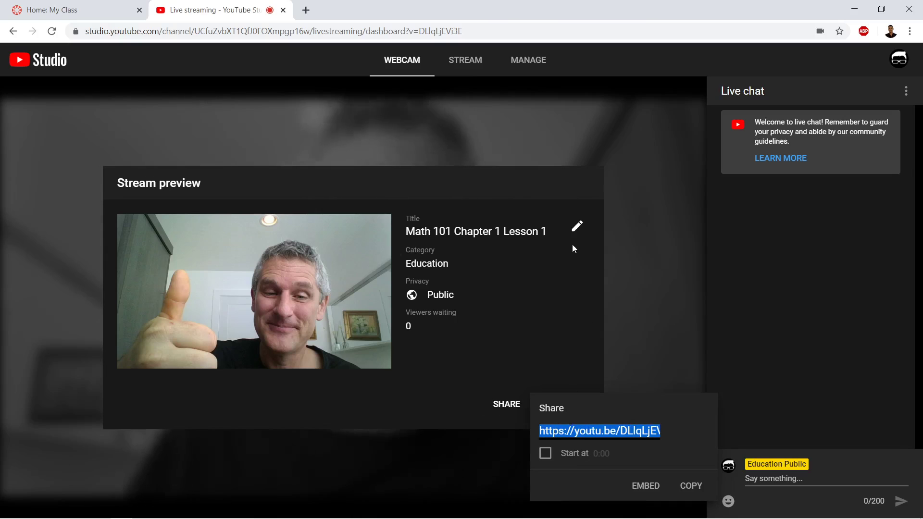
{"action": "left_click", "coordinate": [52, 10]}
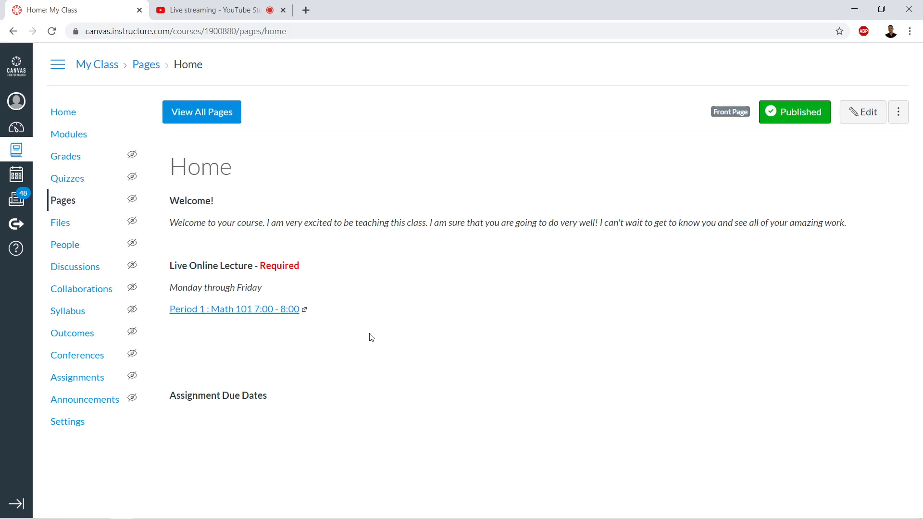
{"action": "left_click", "coordinate": [863, 112]}
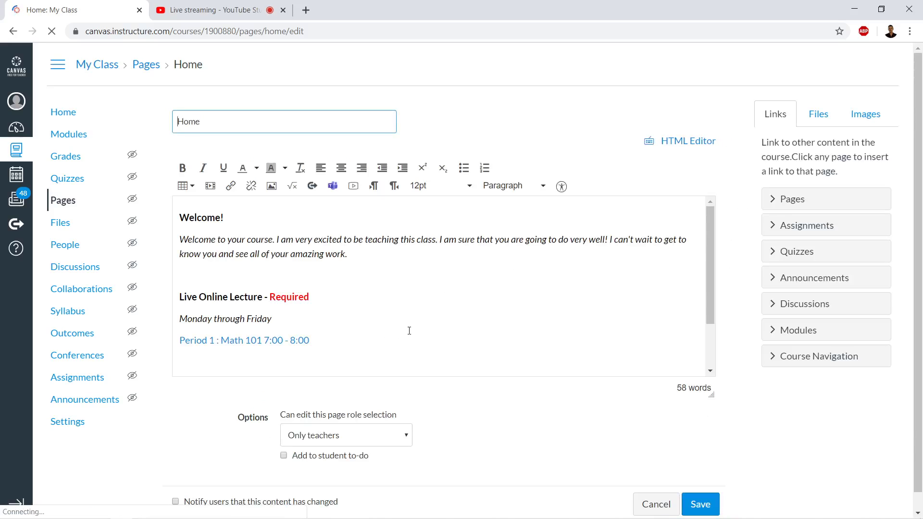
{"action": "scroll", "coordinate": [409, 331], "scroll_direction": "down", "scroll_amount": 1}
{"action": "left_click", "coordinate": [366, 296]}
{"action": "left_click", "coordinate": [327, 277]}
{"action": "left_click_drag", "start_coordinate": [335, 280], "coordinate": [186, 281]}
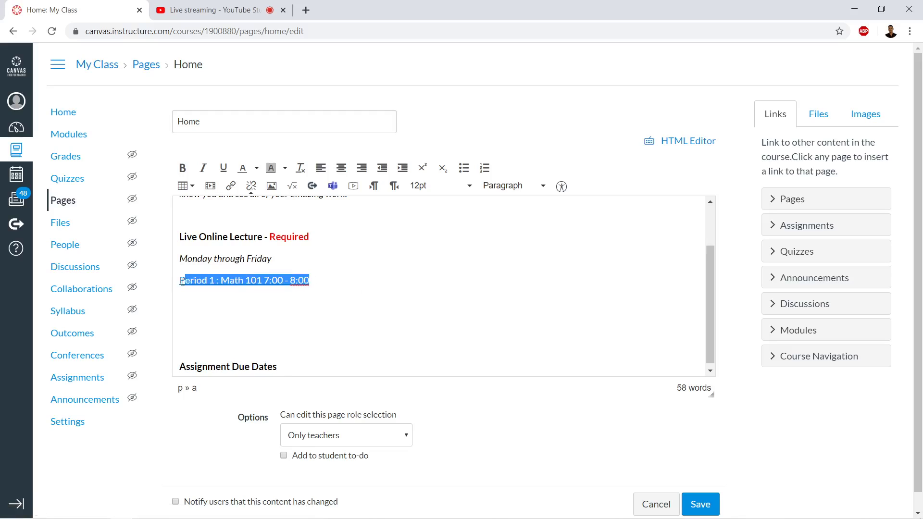
{"action": "type", "text": "MA"}
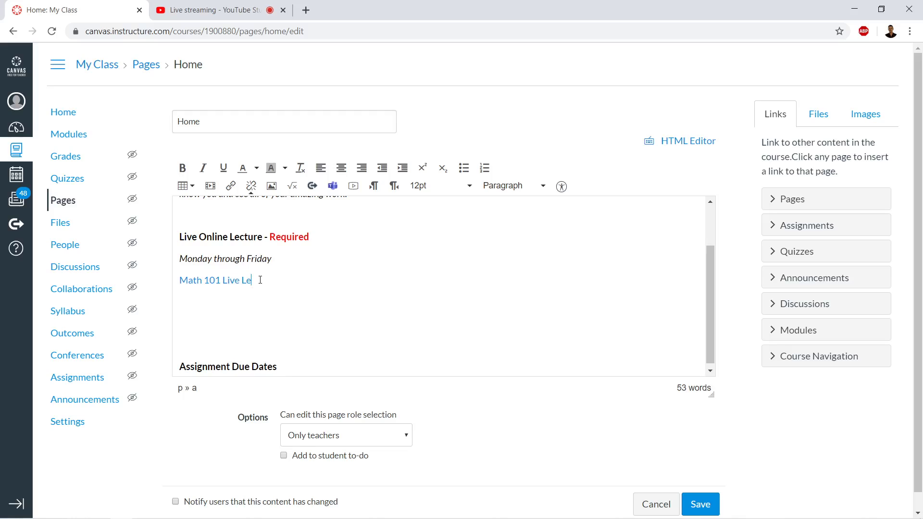
{"action": "key", "text": "ctrl+z"}
{"action": "key", "text": "ctrl+z"}
{"action": "left_click", "coordinate": [364, 299]}
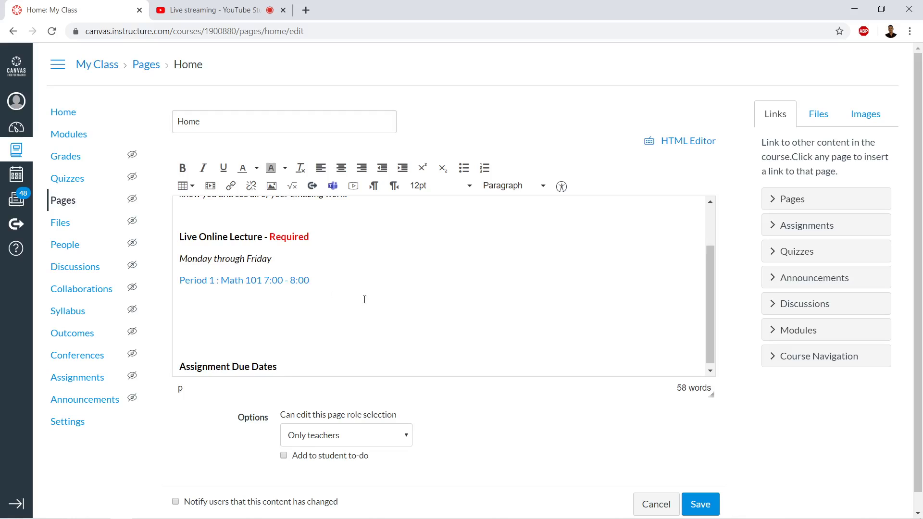
Remove the existing hyperlink from the "Period 1 : Math 101 7:00 - 8:00" line.
{"action": "scroll", "coordinate": [378, 299], "scroll_direction": "down", "scroll_amount": 1}
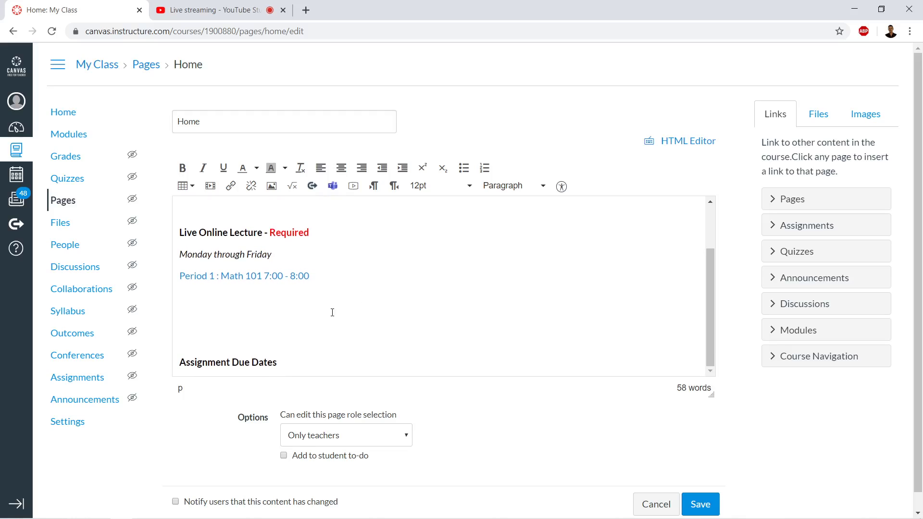
{"action": "left_click_drag", "start_coordinate": [312, 276], "coordinate": [176, 277]}
{"action": "left_click", "coordinate": [257, 194]}
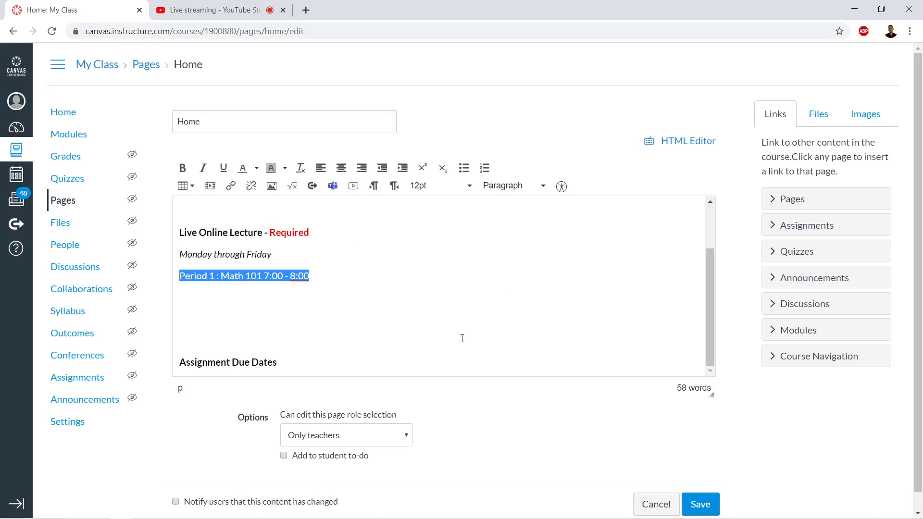
{"action": "left_click", "coordinate": [339, 268]}
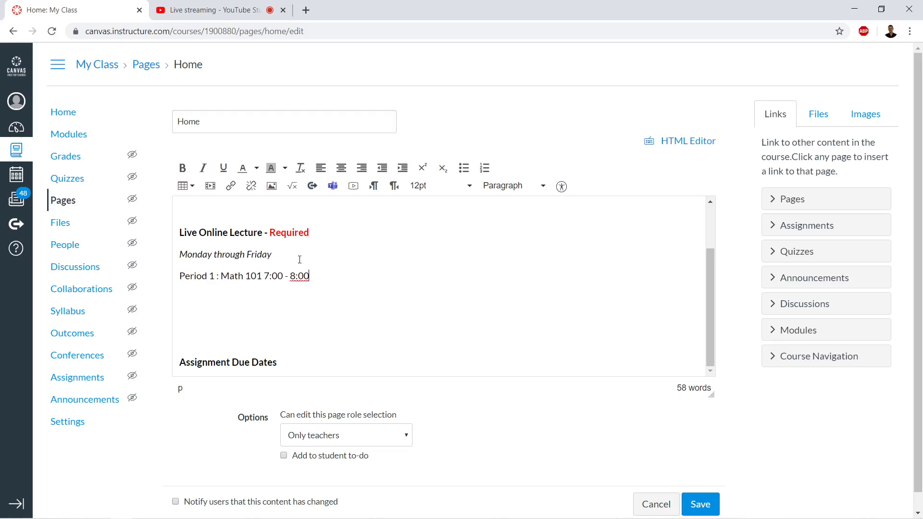
Link the "Period 1 : Math 101 7:00 - 8:00" text to the copied YouTube stream URL and save the Home page.
{"action": "left_click_drag", "start_coordinate": [310, 276], "coordinate": [145, 274]}
{"action": "left_click", "coordinate": [231, 186]}
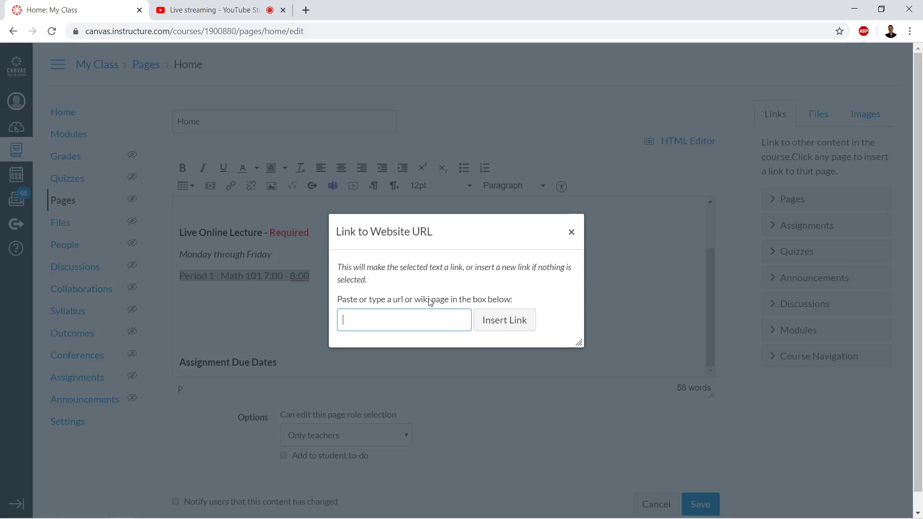
{"action": "key", "text": "ctrl+v"}
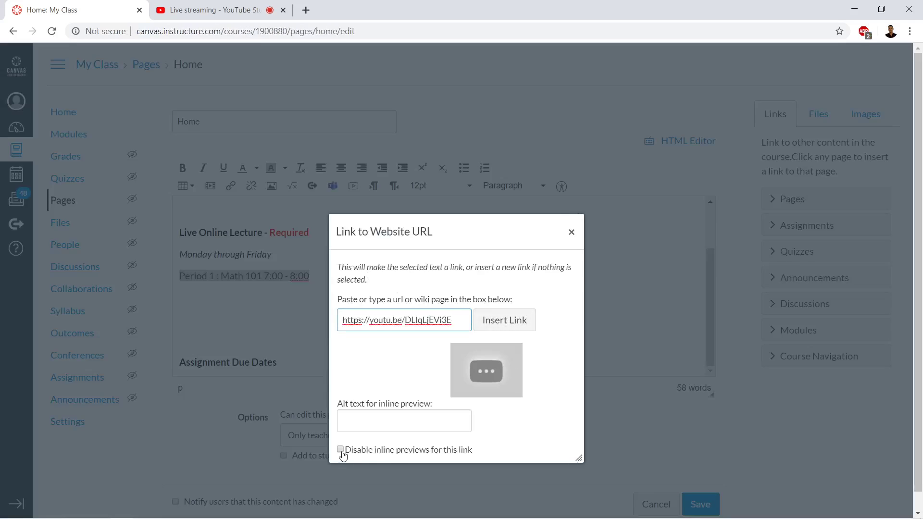
{"action": "left_click", "coordinate": [520, 320]}
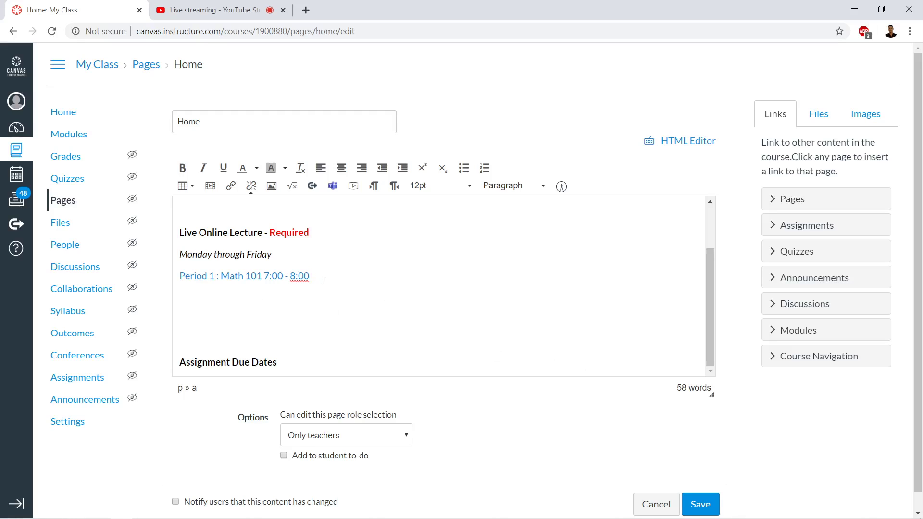
{"action": "left_click_drag", "start_coordinate": [324, 282], "coordinate": [156, 280]}
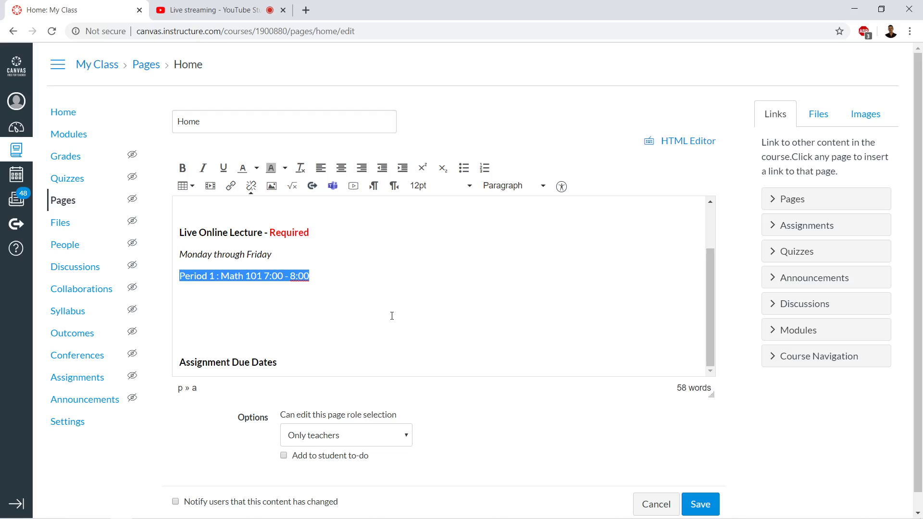
{"action": "left_click", "coordinate": [700, 504]}
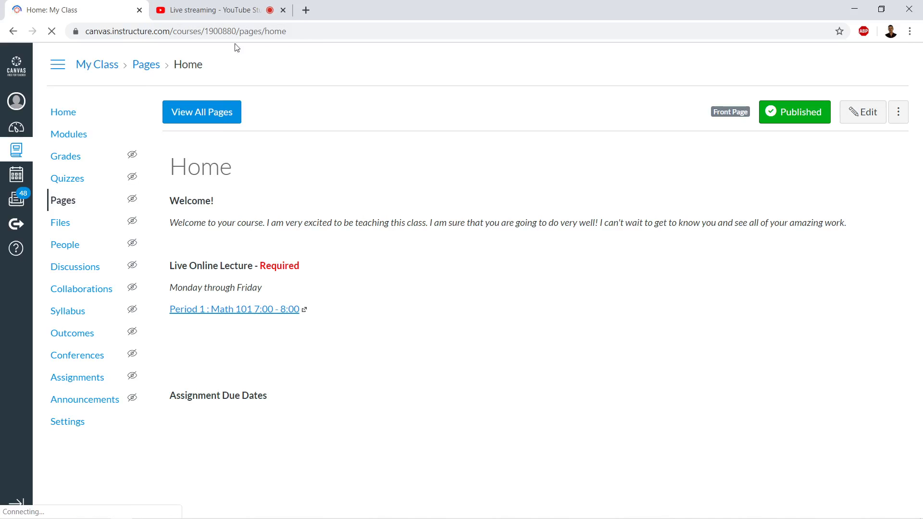
Return to the YouTube stream preview, dismiss the share pop-up and take the Math 101 webcam stream live.
{"action": "left_click", "coordinate": [216, 10]}
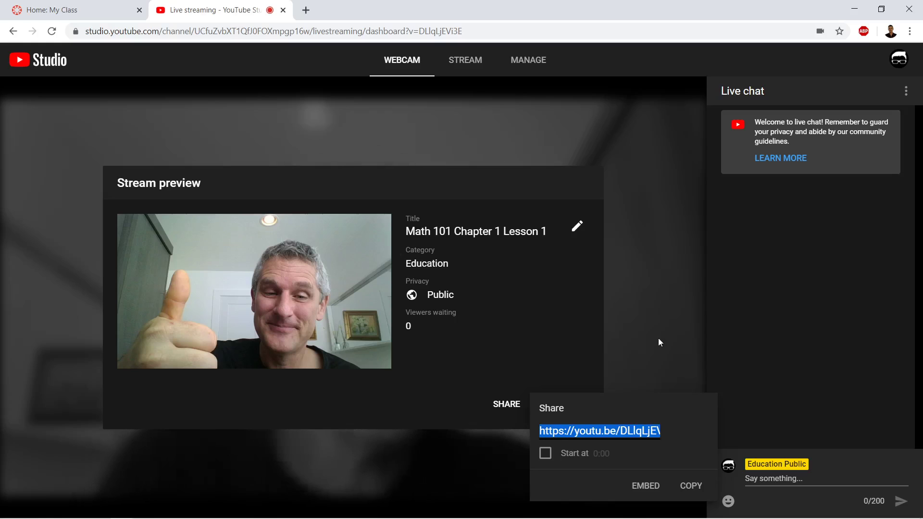
{"action": "left_click", "coordinate": [643, 348]}
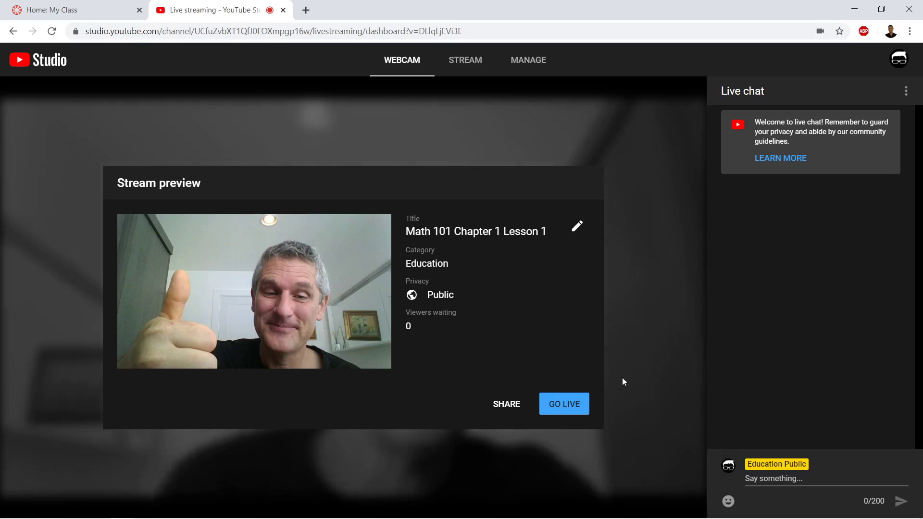
{"action": "left_click", "coordinate": [568, 402]}
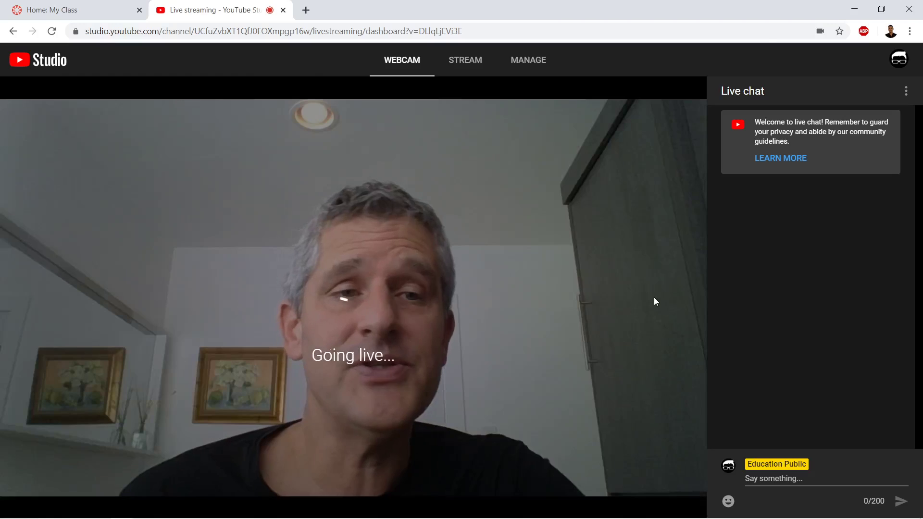
Reduce the live stream's browser from full screen to a smaller window so the student's Canvas window behind it is reachable.
{"action": "left_click", "coordinate": [880, 9]}
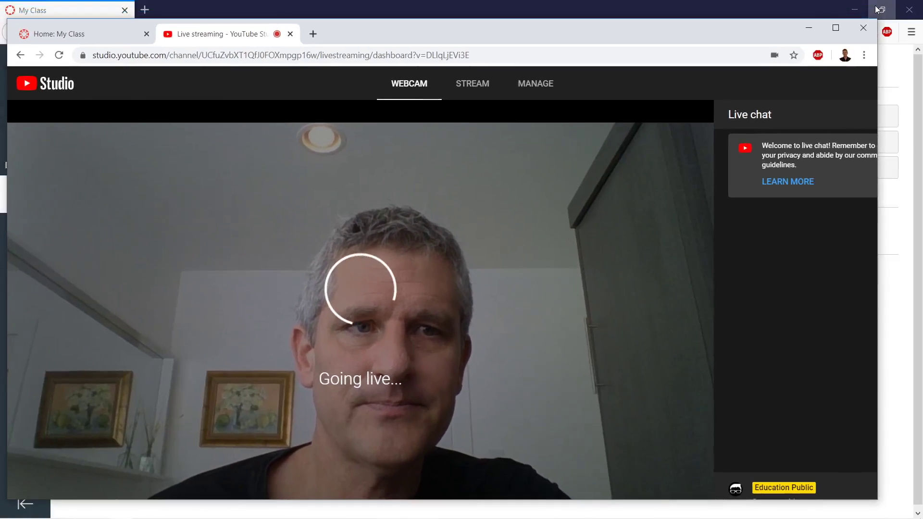
{"action": "left_click_drag", "start_coordinate": [780, 25], "coordinate": [767, 11]}
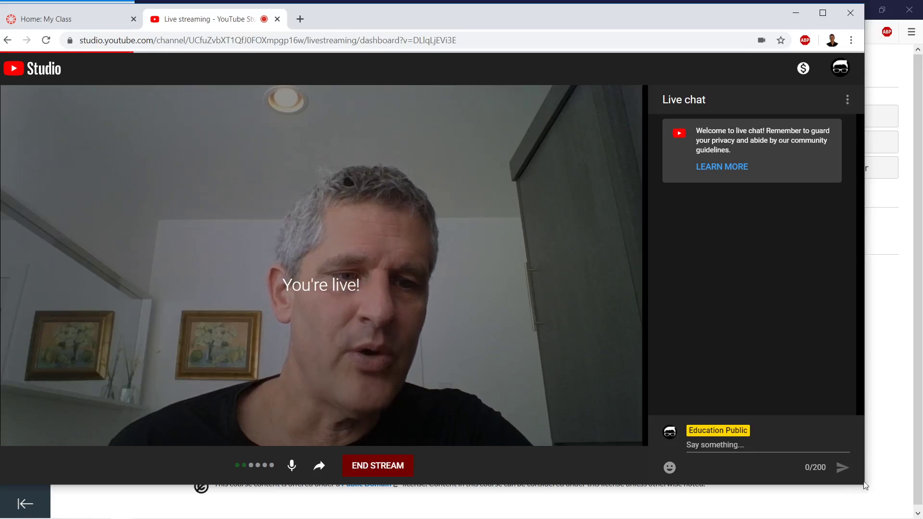
{"action": "left_click_drag", "start_coordinate": [862, 487], "coordinate": [597, 480]}
{"action": "left_click_drag", "start_coordinate": [386, 19], "coordinate": [430, 29]}
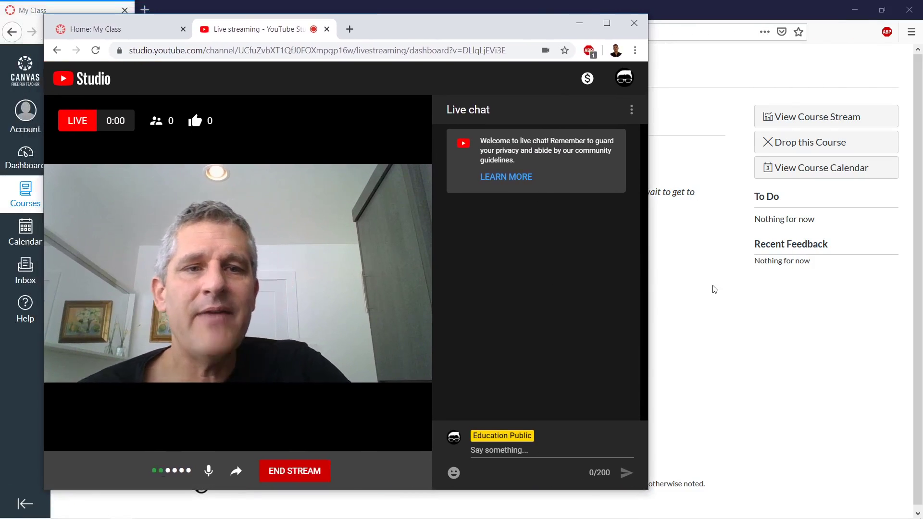
Shrink the student's Canvas course window and place it beside the live stream window so both can be watched.
{"action": "left_click", "coordinate": [715, 289]}
{"action": "double_click", "coordinate": [674, 8]}
{"action": "left_click_drag", "start_coordinate": [455, 39], "coordinate": [727, 49]}
{"action": "left_click_drag", "start_coordinate": [539, 27], "coordinate": [479, 17]}
{"action": "left_click", "coordinate": [700, 134]}
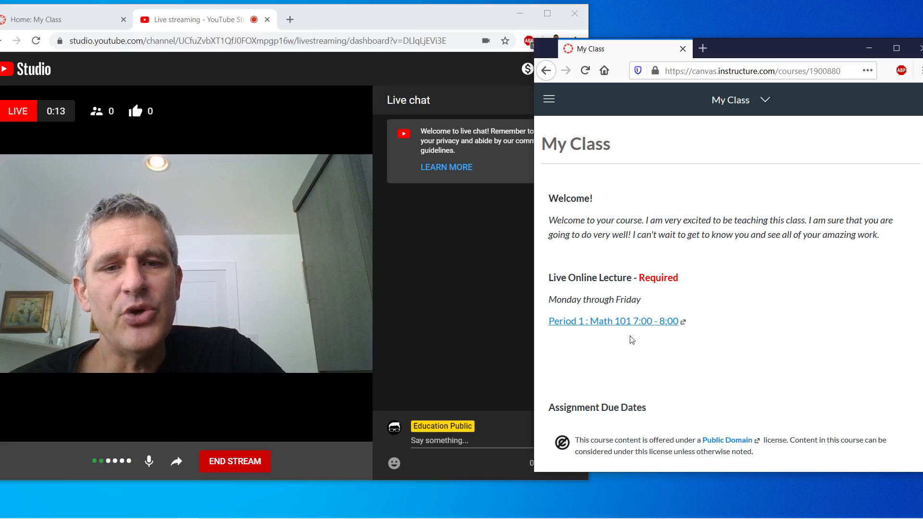
{"action": "left_click_drag", "start_coordinate": [822, 53], "coordinate": [777, 49]}
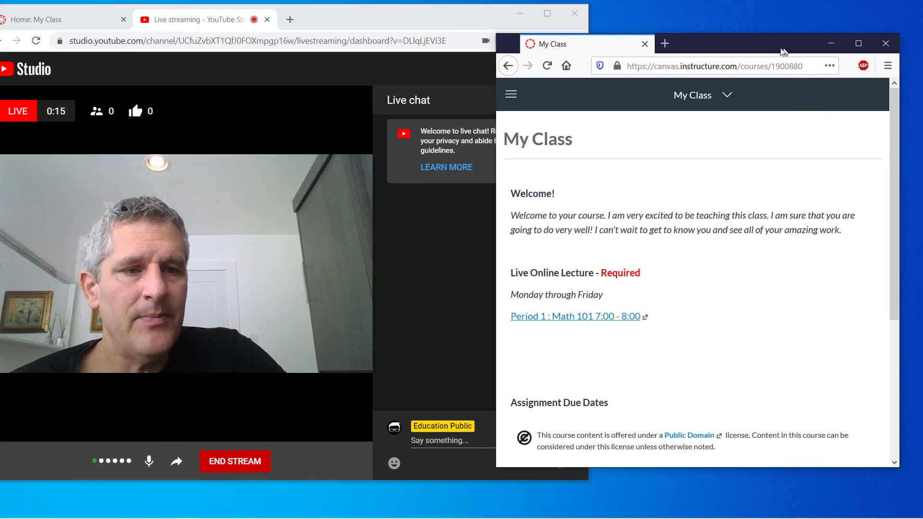
Join the stream as a student through the "Period 1 : Math 101 7:00 - 8:00" link and enlarge the viewer window.
{"action": "left_click", "coordinate": [571, 319]}
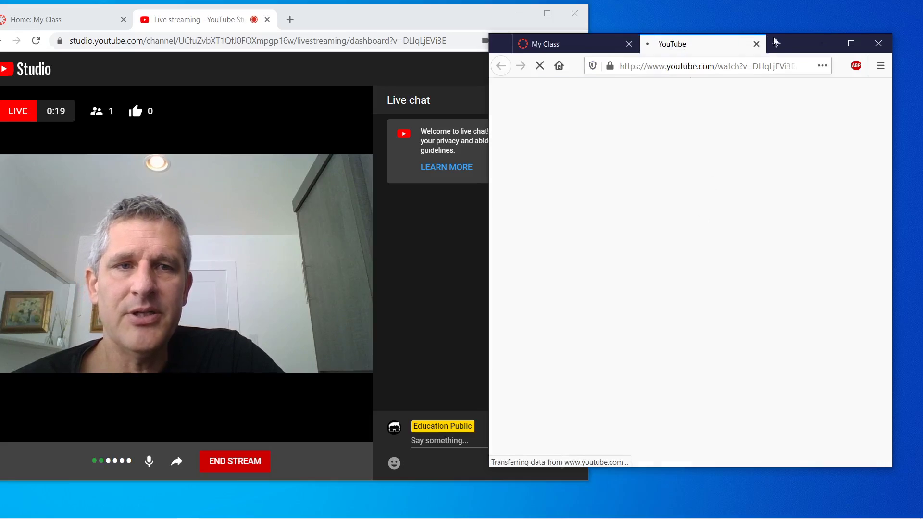
{"action": "left_click_drag", "start_coordinate": [798, 48], "coordinate": [818, 25]}
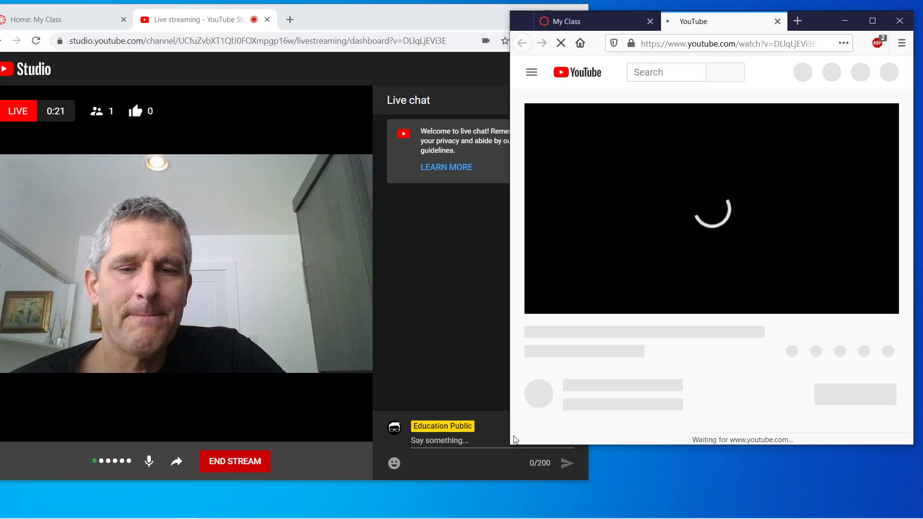
{"action": "left_click_drag", "start_coordinate": [510, 445], "coordinate": [469, 497]}
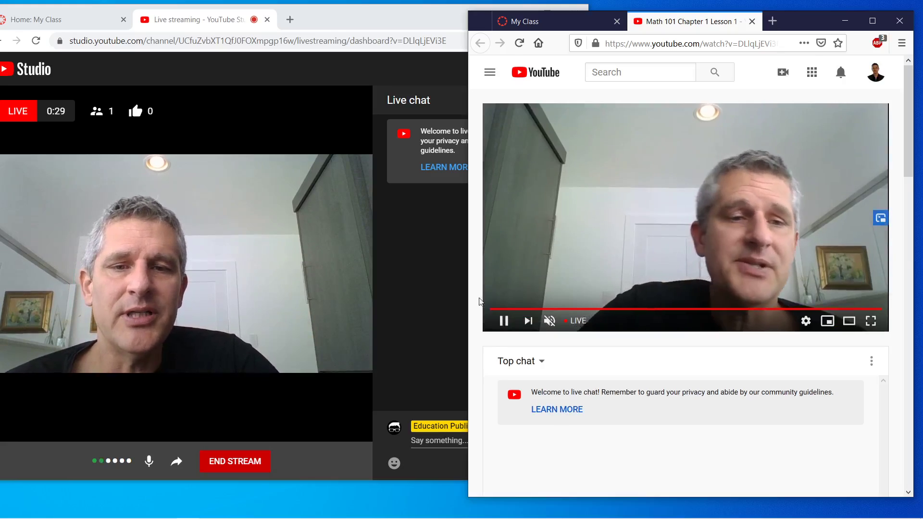
{"action": "left_click_drag", "start_coordinate": [469, 304], "coordinate": [404, 307]}
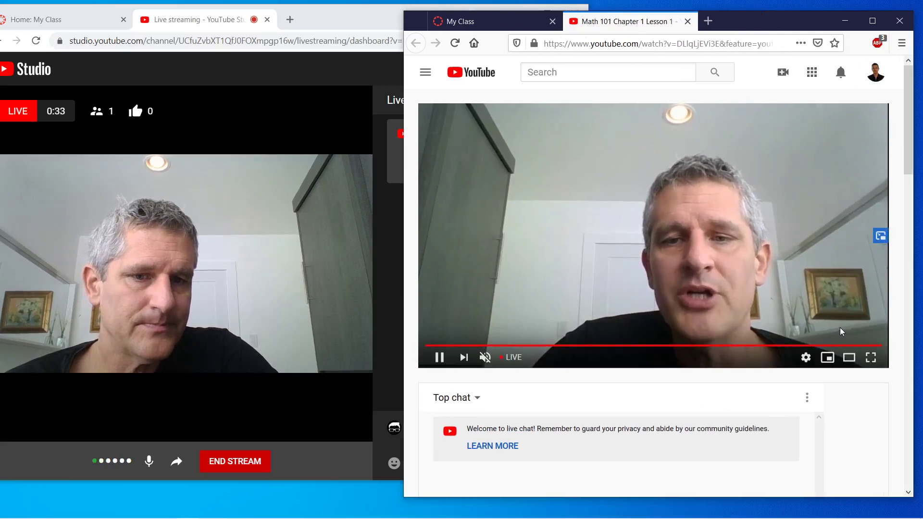
Send the message "Hello Guys!" in the live chat from the teacher's streaming window.
{"action": "left_click", "coordinate": [393, 235]}
{"action": "left_click", "coordinate": [499, 442]}
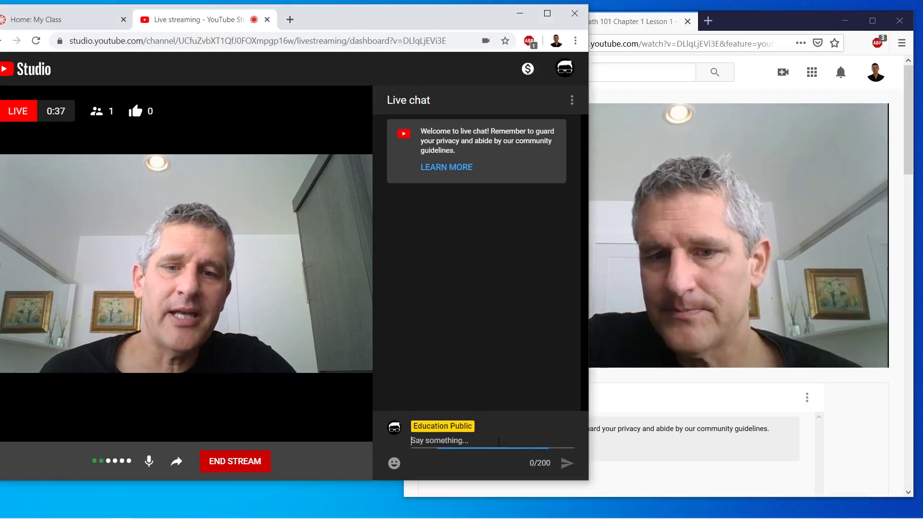
{"action": "type", "text": "Hello Guys!"}
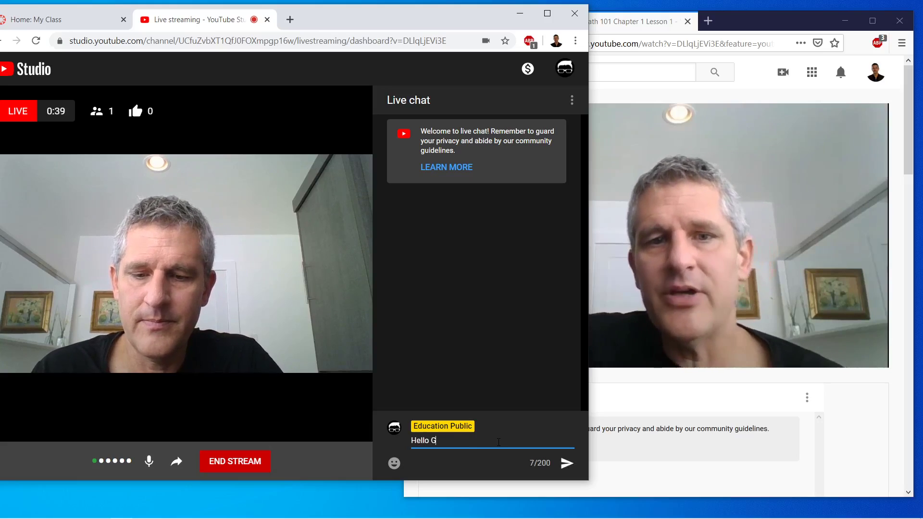
{"action": "left_click", "coordinate": [565, 464]}
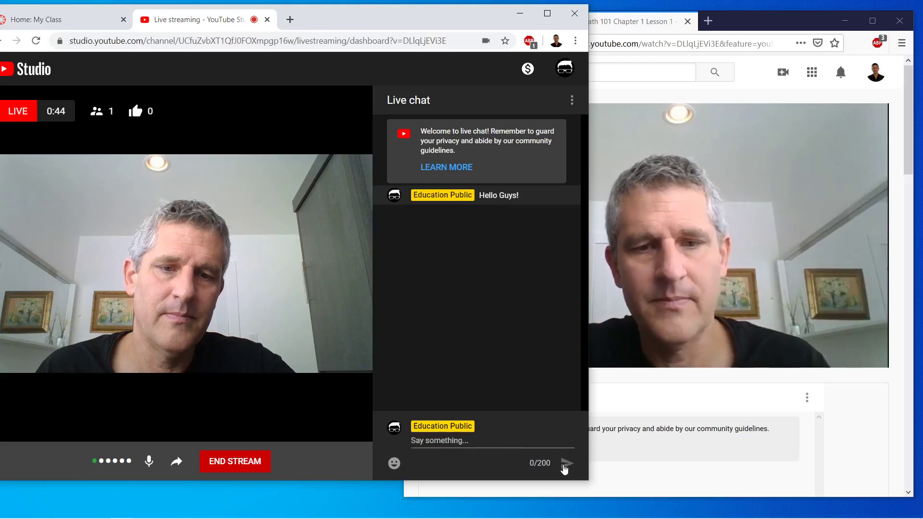
Pop out the live chat from the student's stream page and place its window clear of the teacher's stream.
{"action": "left_click", "coordinate": [828, 443]}
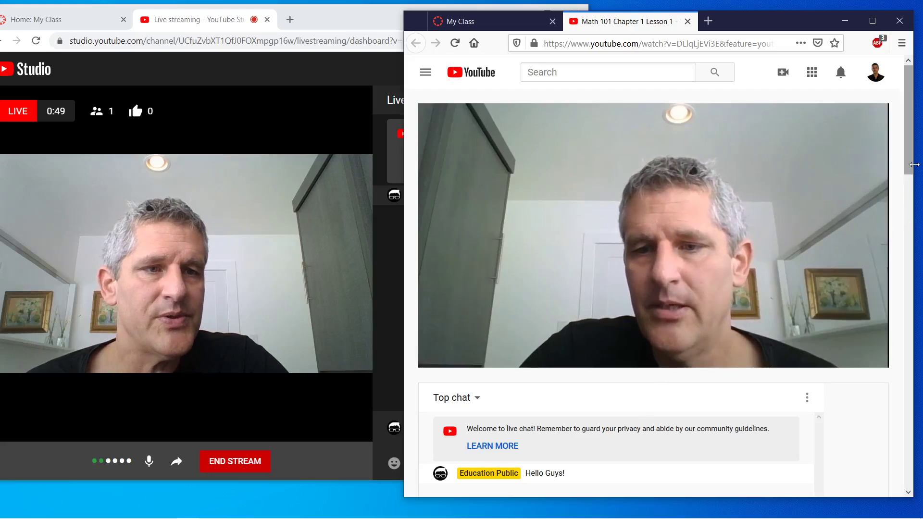
{"action": "scroll", "coordinate": [775, 340], "scroll_direction": "down", "scroll_amount": 3}
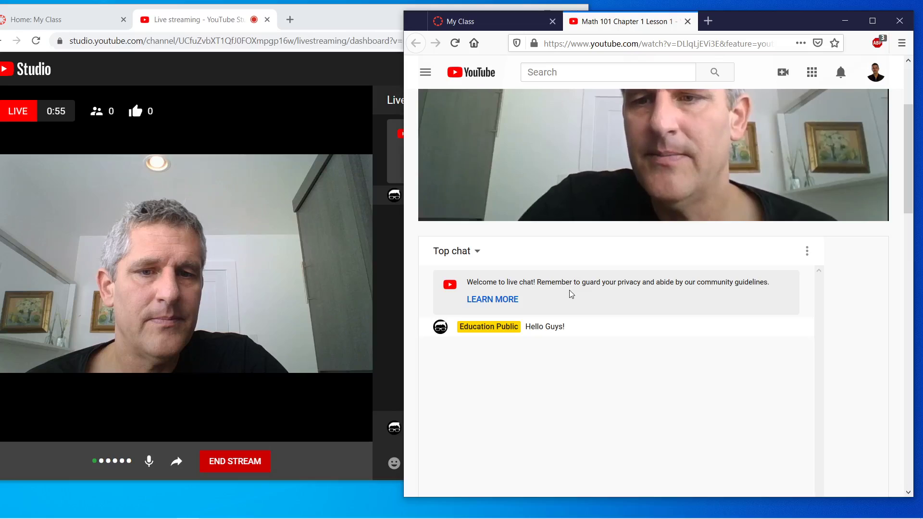
{"action": "left_click", "coordinate": [806, 251]}
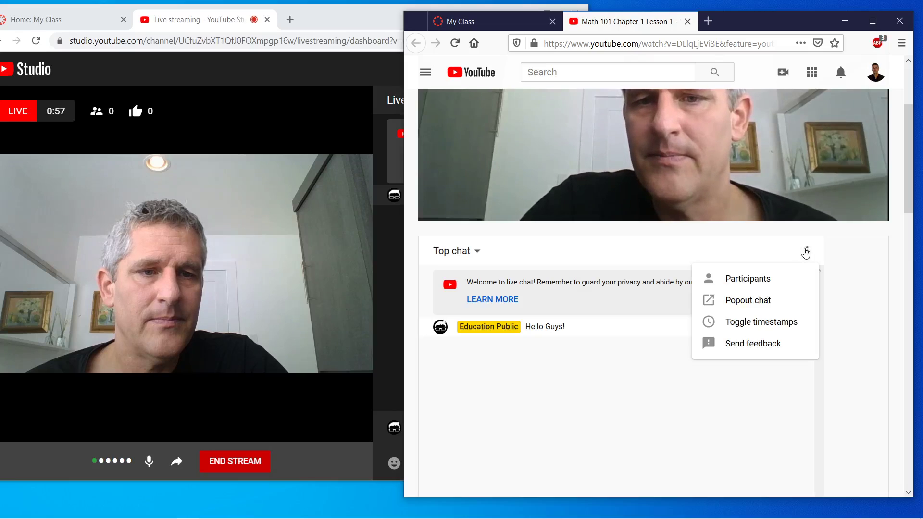
{"action": "left_click", "coordinate": [748, 300]}
{"action": "left_click_drag", "start_coordinate": [621, 33], "coordinate": [766, 80]}
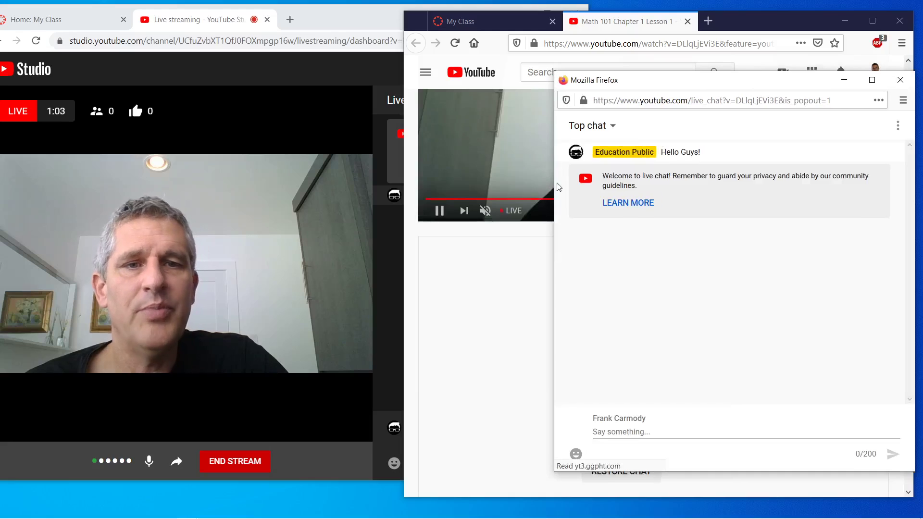
Reply "Hello back" in the student's popped-out chat and check the teacher's live chat for the message.
{"action": "left_click", "coordinate": [652, 430]}
{"action": "type", "text": "Hell"}
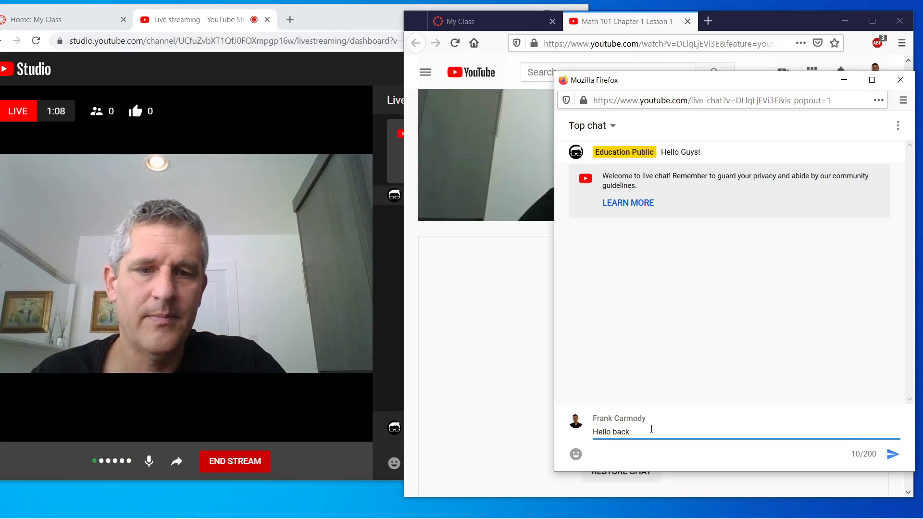
{"action": "type", "text": "o back"}
{"action": "key", "text": "Return"}
{"action": "left_click", "coordinate": [369, 14]}
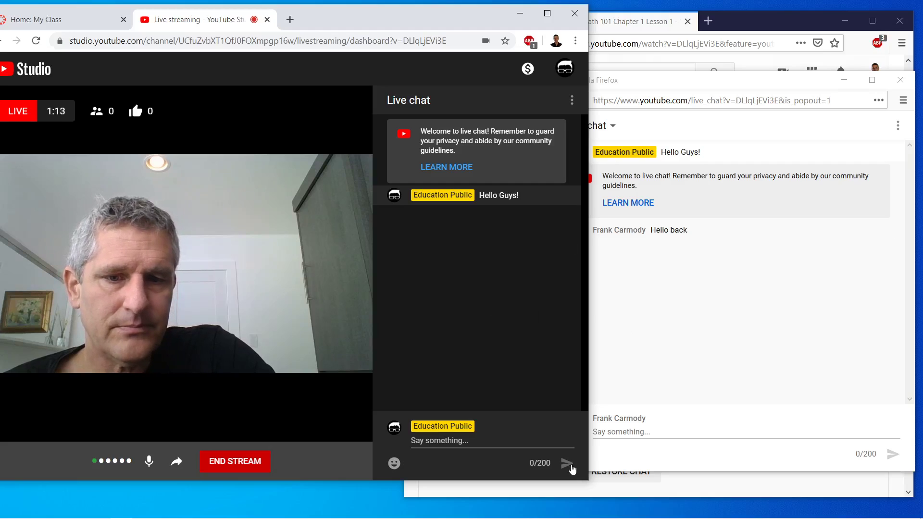
{"action": "left_click", "coordinate": [753, 313]}
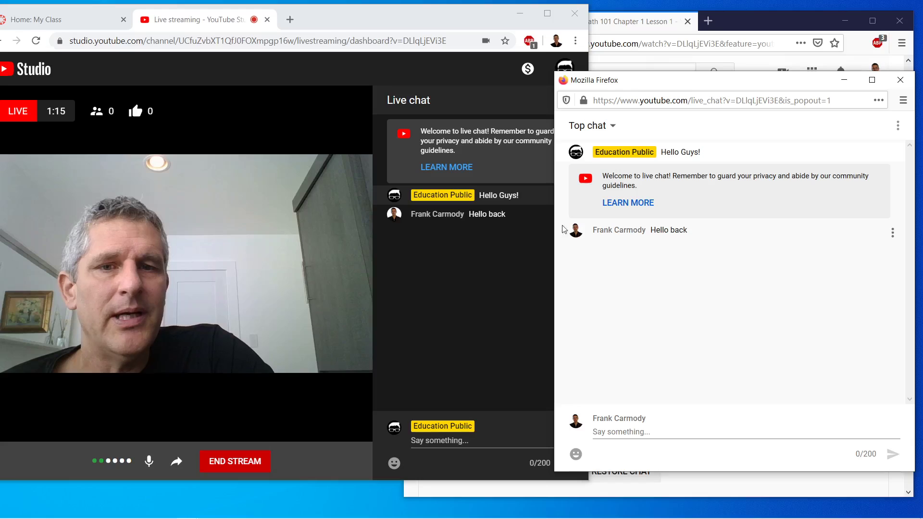
Close the popped-out chat and the student's browser window.
{"action": "left_click", "coordinate": [901, 80]}
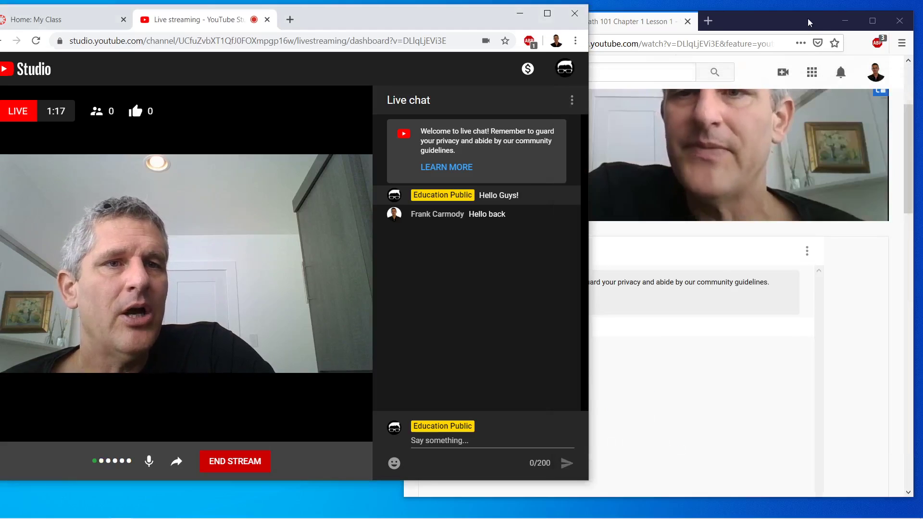
{"action": "left_click", "coordinate": [811, 24]}
{"action": "left_click", "coordinate": [899, 22]}
{"action": "left_click", "coordinate": [633, 281]}
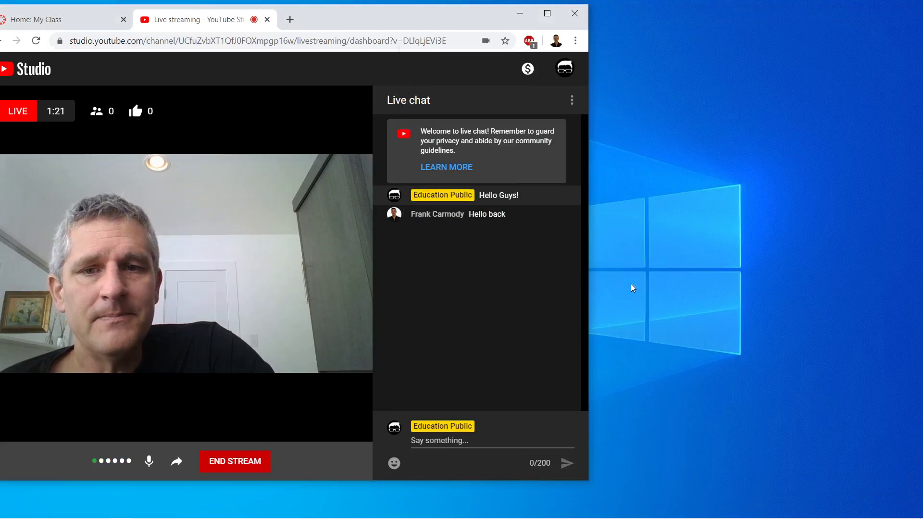
End the live stream, confirm ending it, and bring the teacher's browser window back to full screen.
{"action": "left_click", "coordinate": [224, 467]}
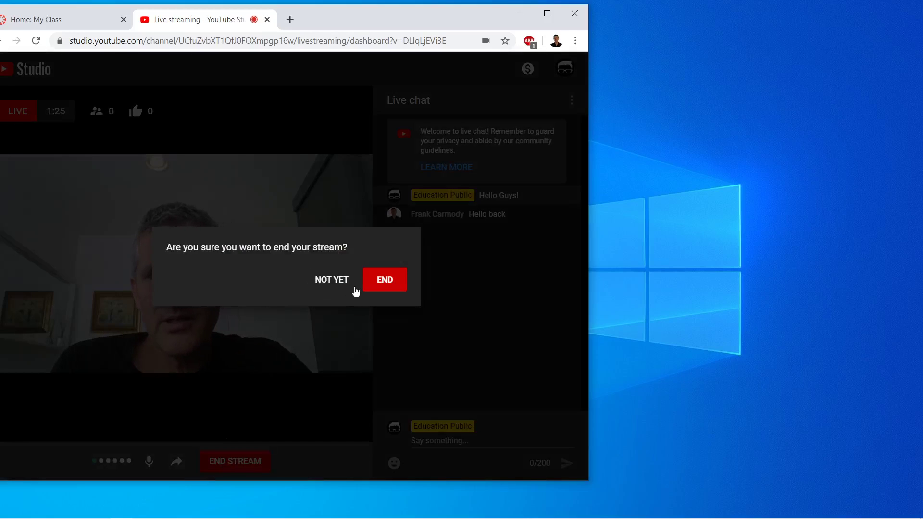
{"action": "left_click", "coordinate": [380, 279]}
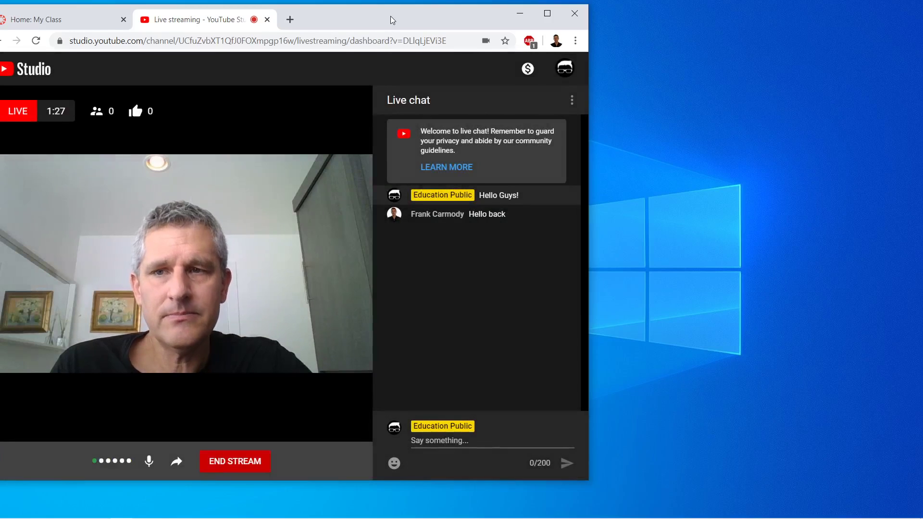
{"action": "left_click_drag", "start_coordinate": [390, 16], "coordinate": [550, 27]}
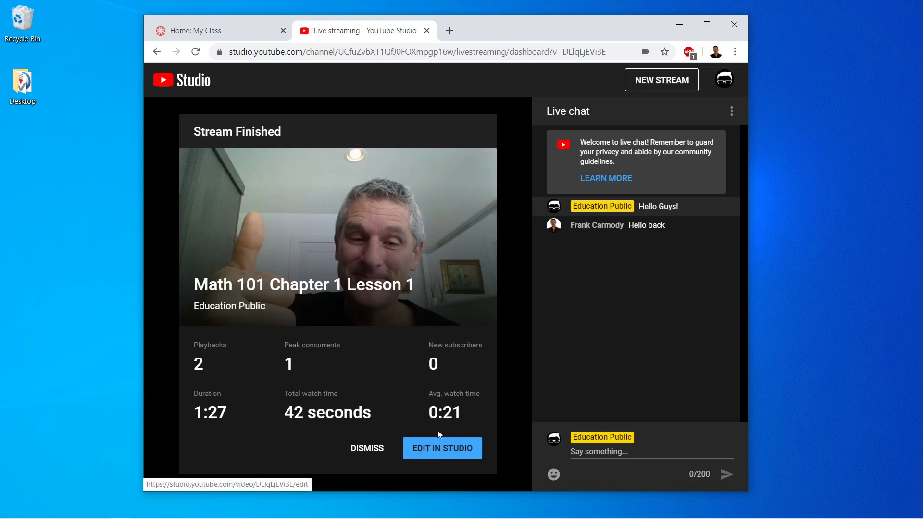
{"action": "double_click", "coordinate": [577, 23]}
Open youtube.com in a new tab and show the channel's own uploaded videos.
{"action": "left_click", "coordinate": [306, 10]}
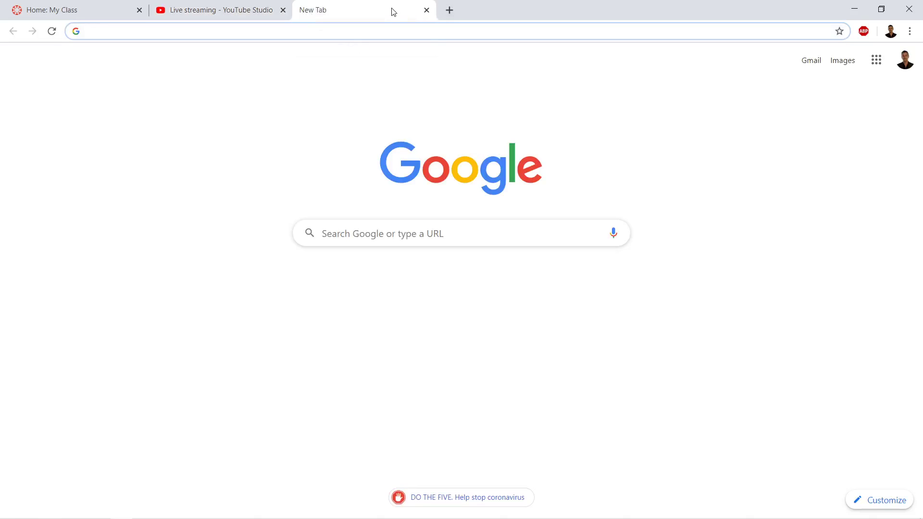
{"action": "type", "text": "yutube"}
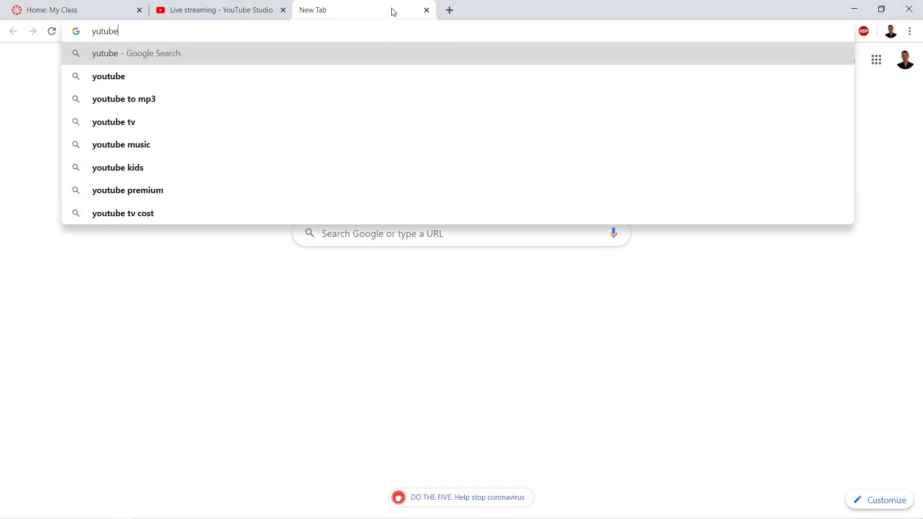
{"action": "key", "text": "BackSpace"}
{"action": "key", "text": "BackSpace"}
{"action": "key", "text": "BackSpace"}
{"action": "key", "text": "BackSpace"}
{"action": "key", "text": "BackSpace"}
{"action": "type", "text": "youtube."}
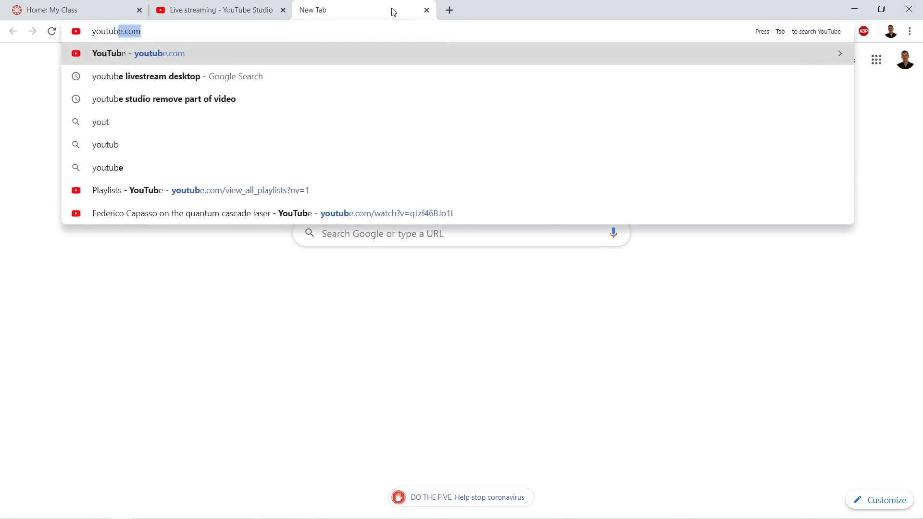
{"action": "type", "text": "com"}
{"action": "key", "text": "Return"}
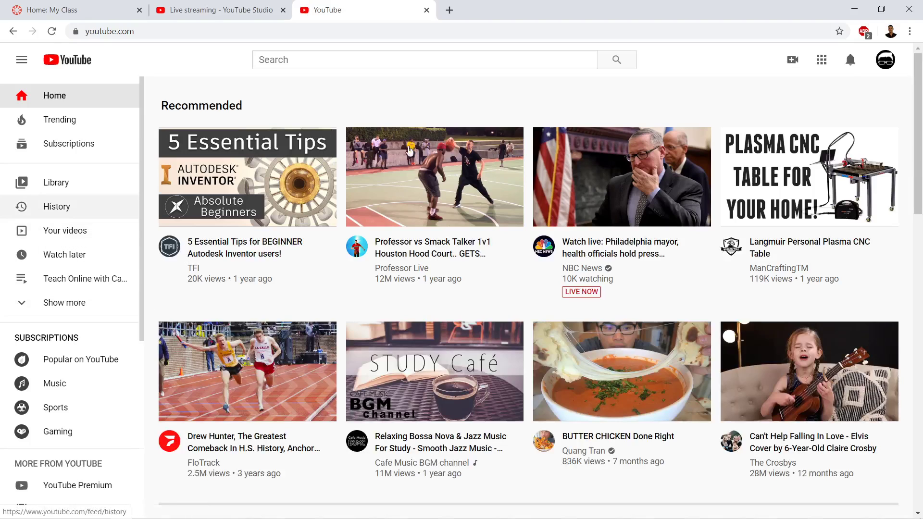
{"action": "left_click", "coordinate": [61, 231]}
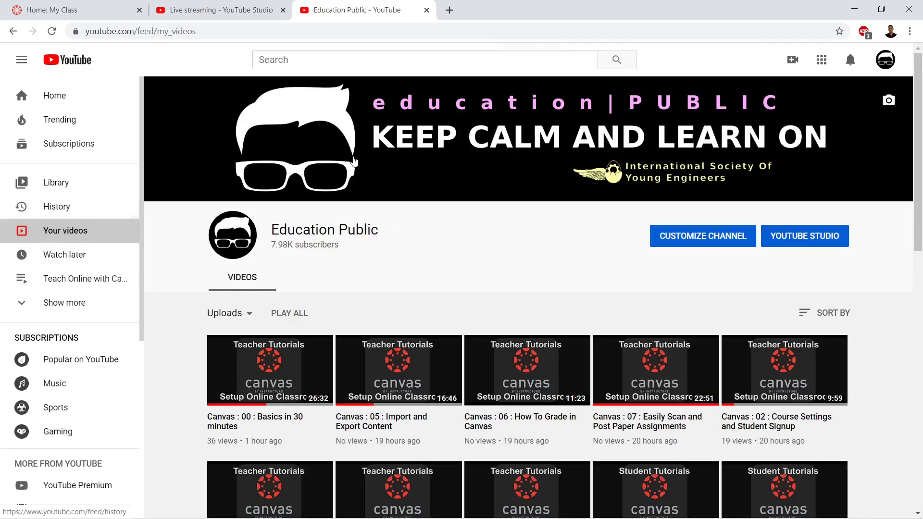
Switch to YouTube Studio from the account options and open the channel's Videos list.
{"action": "left_click", "coordinate": [886, 59]}
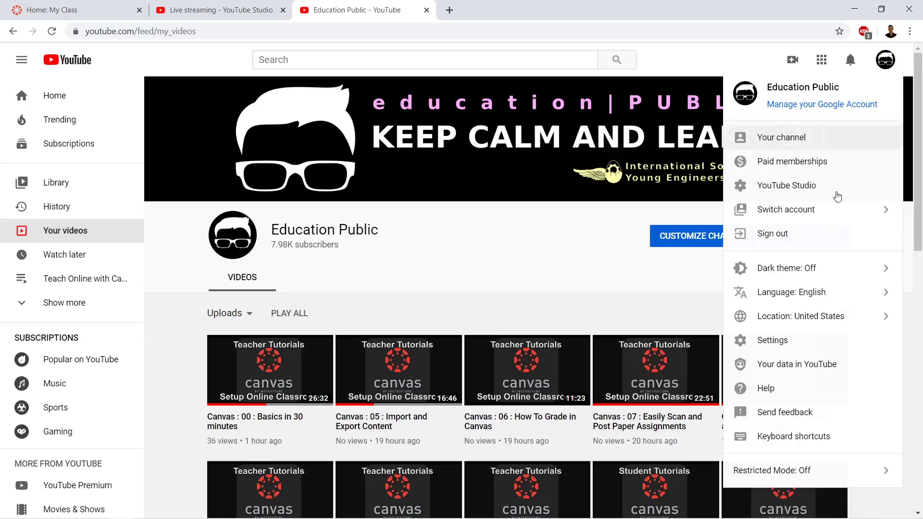
{"action": "left_click", "coordinate": [800, 186]}
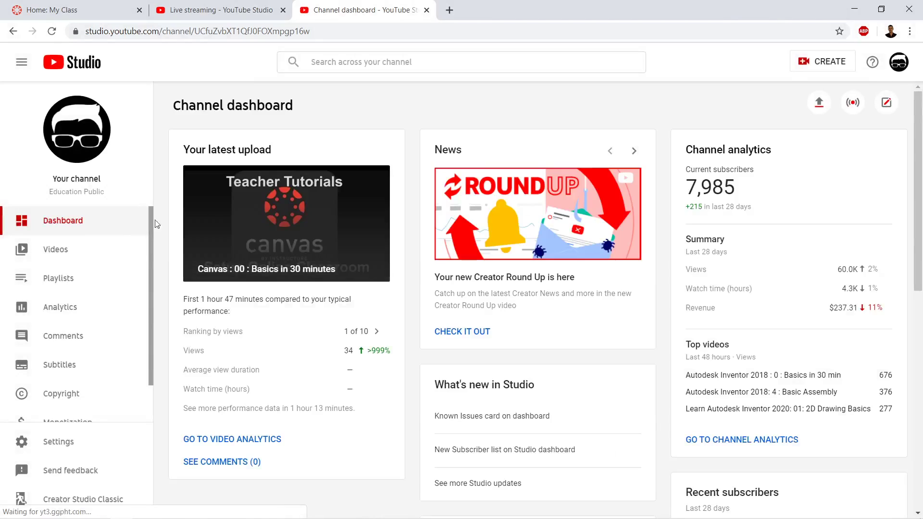
{"action": "left_click", "coordinate": [52, 254]}
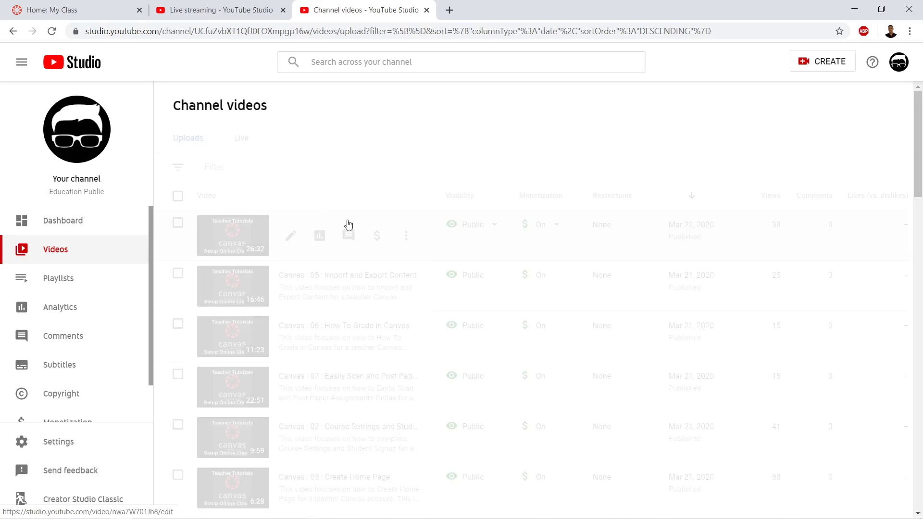
List the channel's live streams and open the video details of the Math 101 Chapter 1 Lesson 1 replay.
{"action": "left_click", "coordinate": [236, 142]}
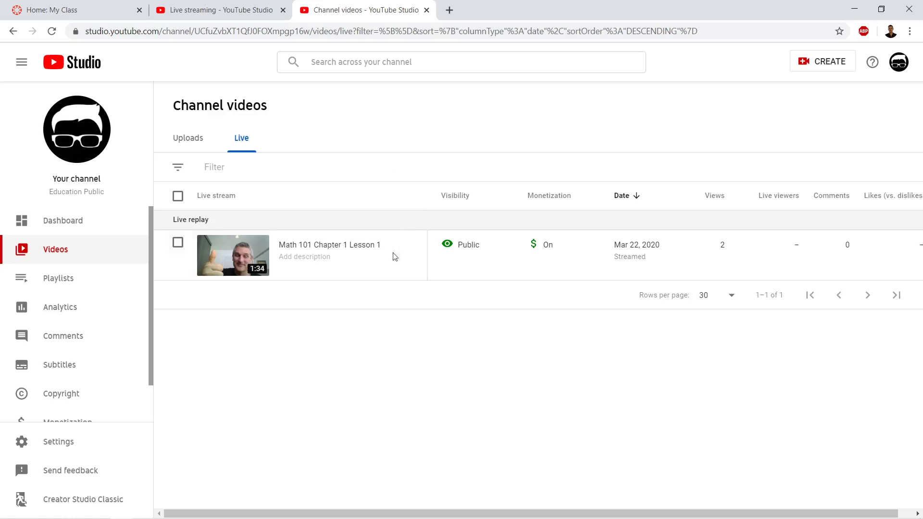
{"action": "mouse_move", "coordinate": [348, 256]}
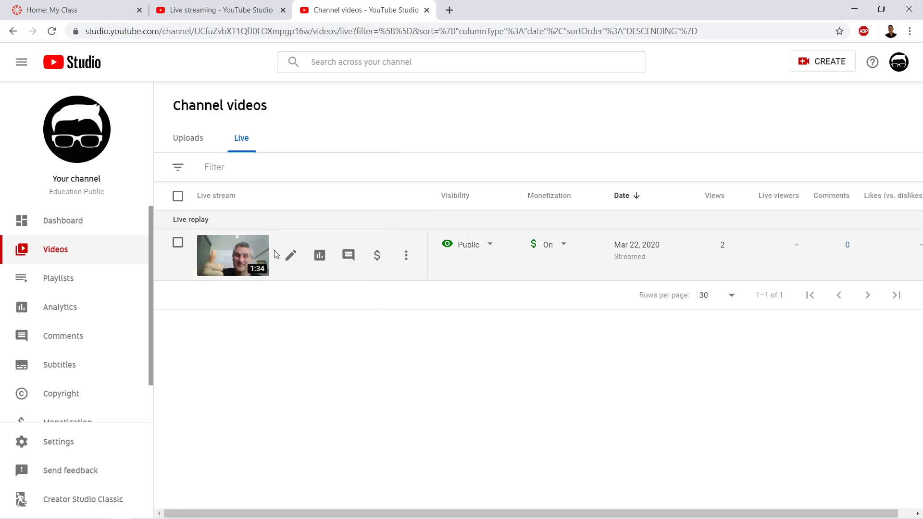
{"action": "left_click", "coordinate": [290, 254]}
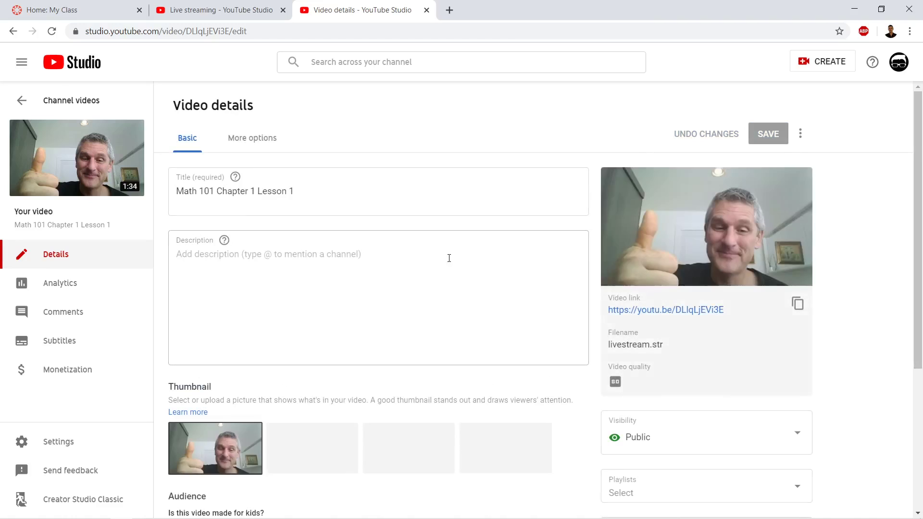
{"action": "left_click_drag", "start_coordinate": [728, 313], "coordinate": [608, 310]}
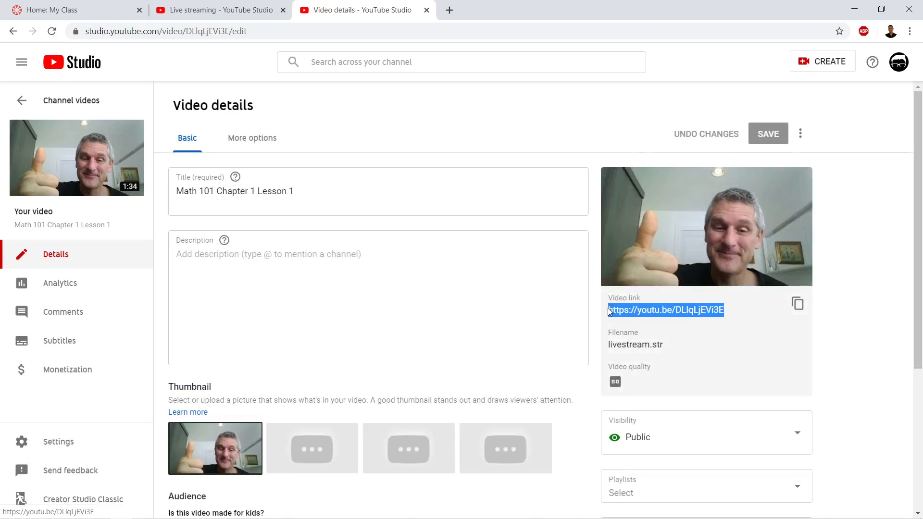
{"action": "left_click", "coordinate": [723, 343]}
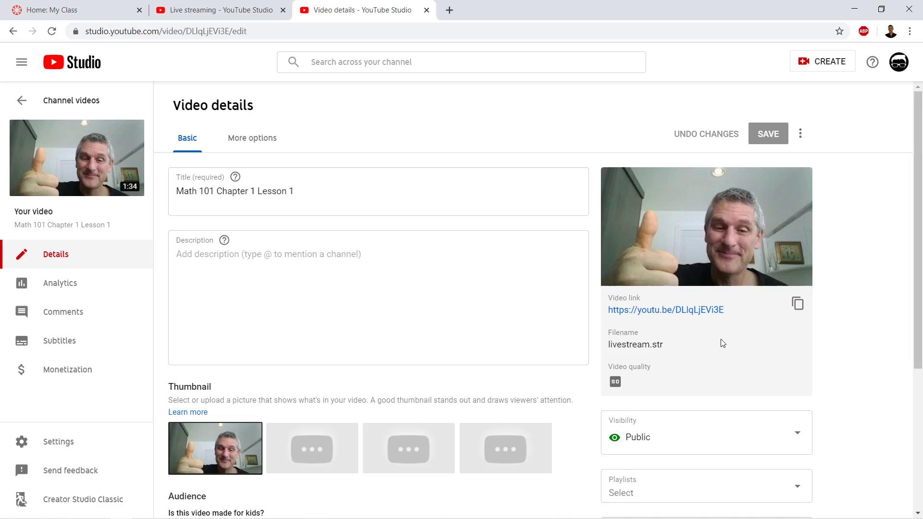
Play the recording from its video link, mute it, and close the playback tab.
{"action": "left_click", "coordinate": [713, 311]}
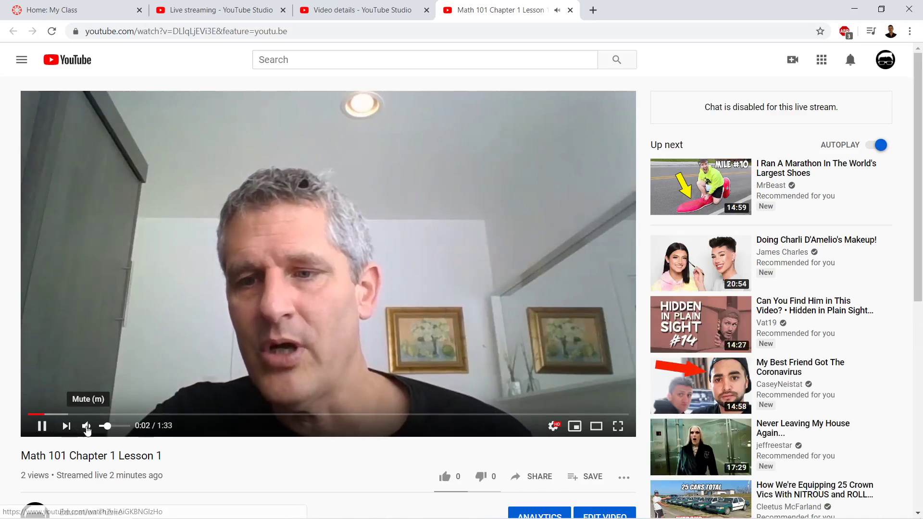
{"action": "left_click", "coordinate": [86, 426]}
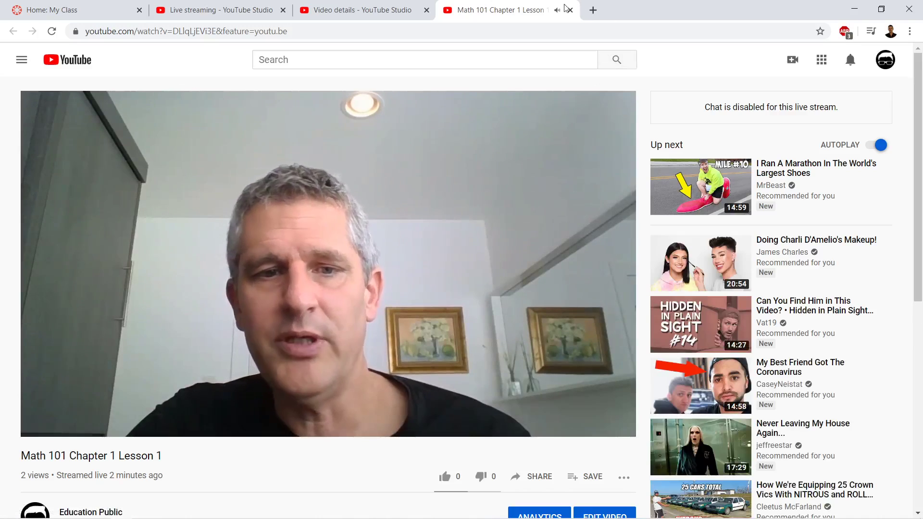
{"action": "left_click", "coordinate": [409, 11]}
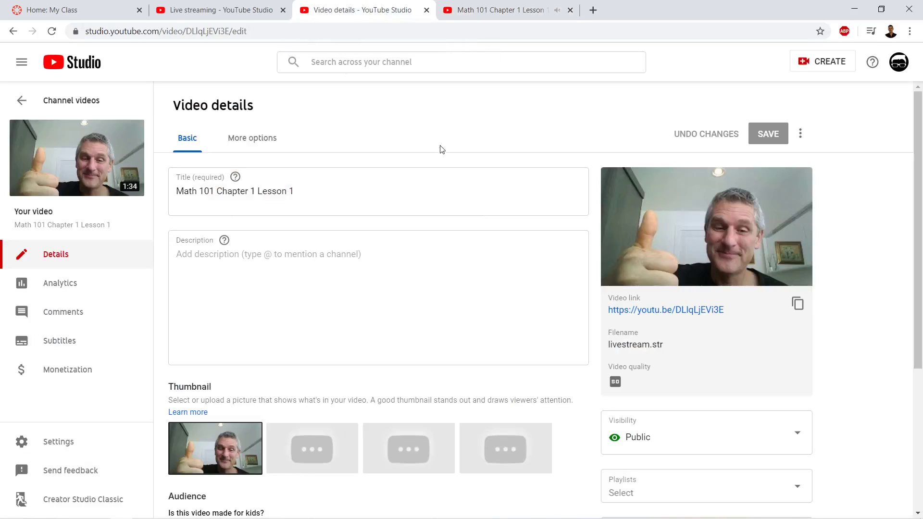
{"action": "left_click", "coordinate": [234, 293]}
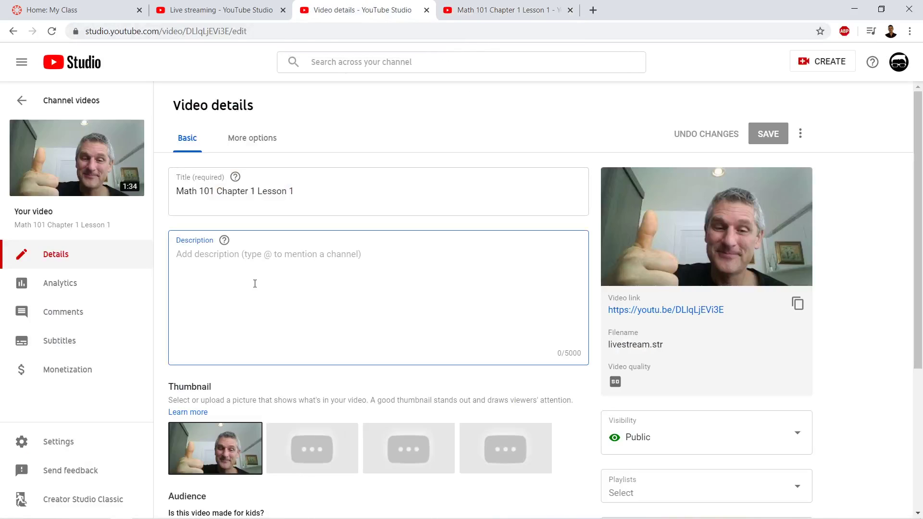
{"action": "left_click", "coordinate": [558, 10]}
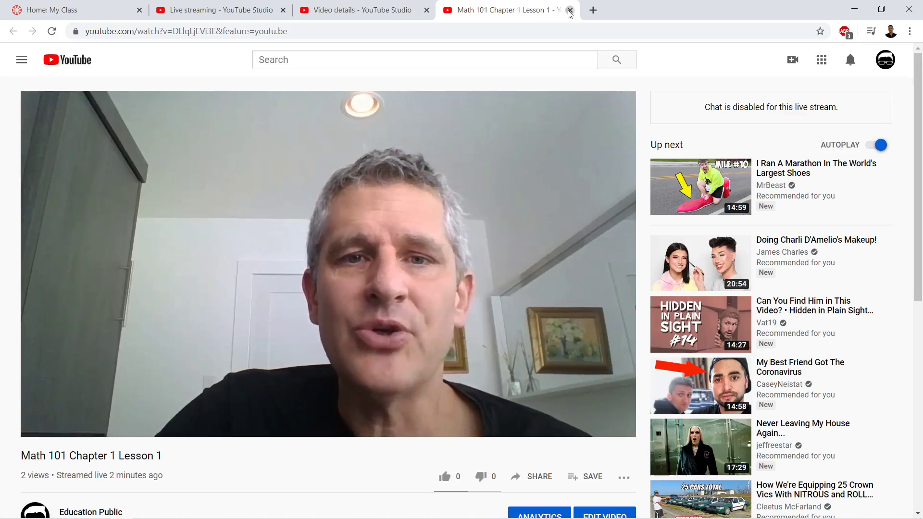
{"action": "left_click", "coordinate": [569, 10]}
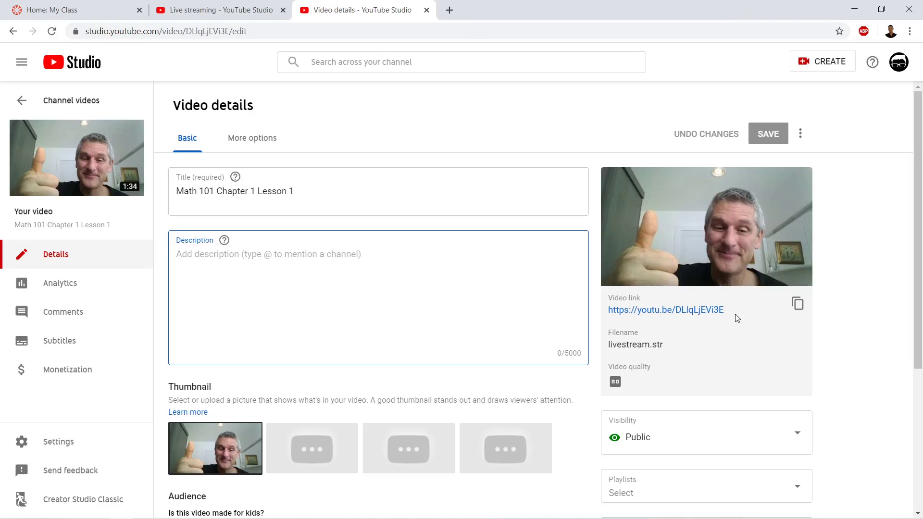
Copy the recording's video link and close the video details tab.
{"action": "left_click_drag", "start_coordinate": [737, 313], "coordinate": [608, 312]}
{"action": "key", "text": "ctrl+c"}
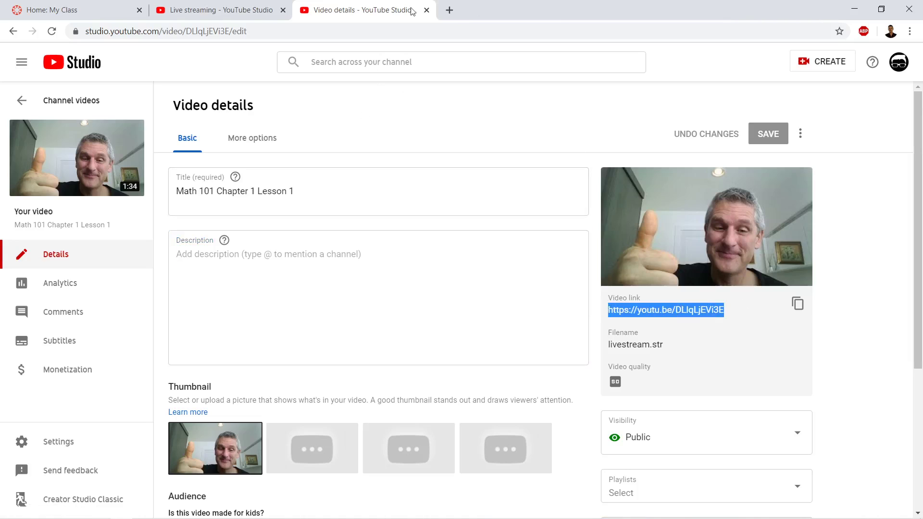
{"action": "left_click", "coordinate": [427, 9]}
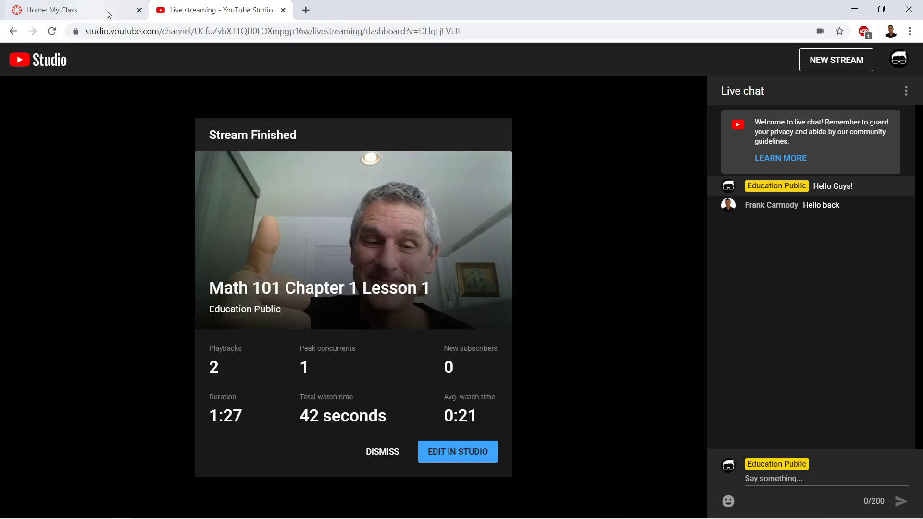
Test the Period 1 : Math 101 7:00 - 8:00 link on the Canvas home page and close the video it opens.
{"action": "left_click", "coordinate": [91, 12]}
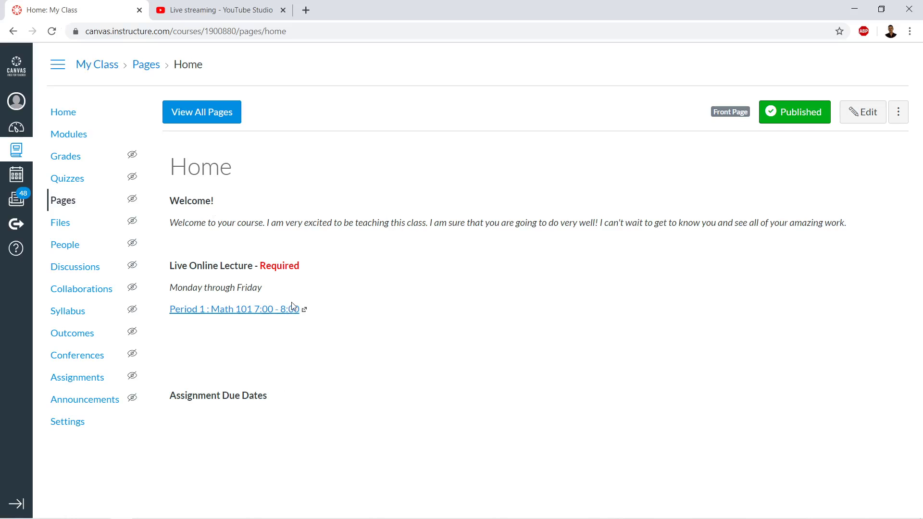
{"action": "left_click", "coordinate": [293, 308]}
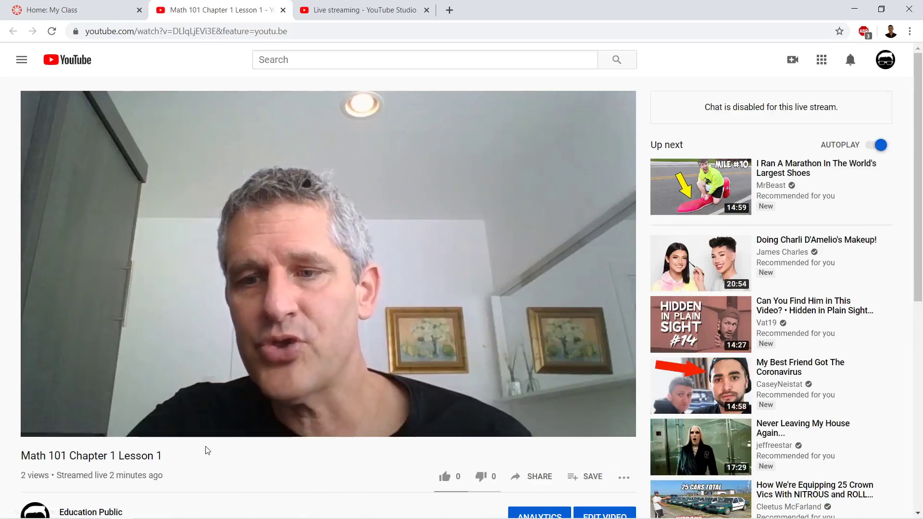
{"action": "left_click", "coordinate": [283, 10]}
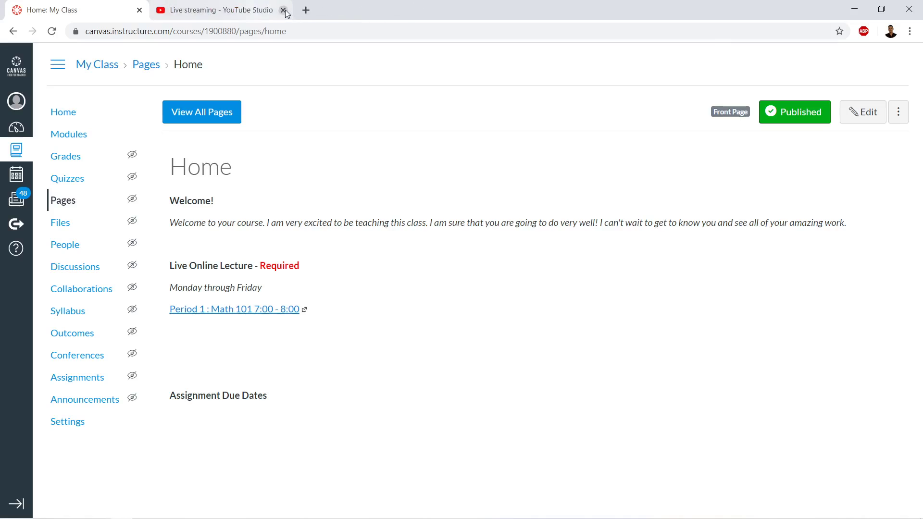
Dismiss the finished stream's summary and close the live streaming tab.
{"action": "left_click", "coordinate": [274, 11]}
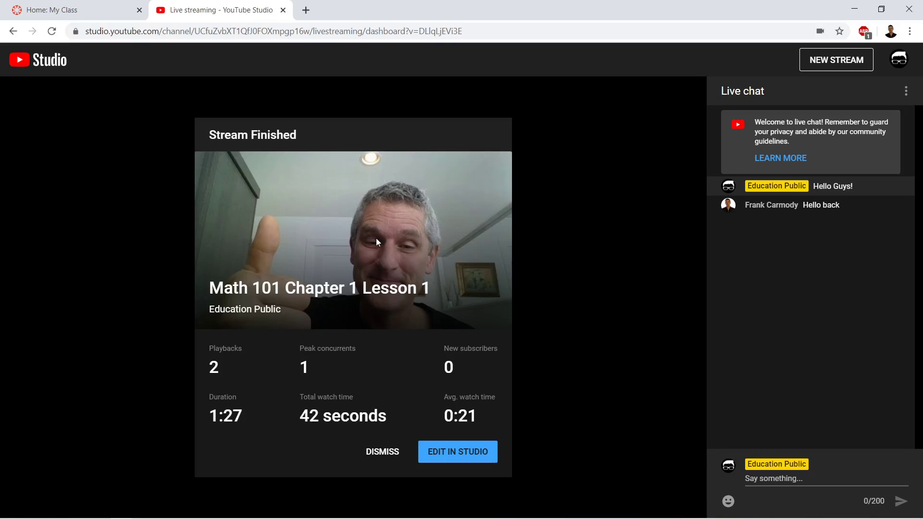
{"action": "left_click", "coordinate": [381, 442]}
{"action": "left_click", "coordinate": [283, 10]}
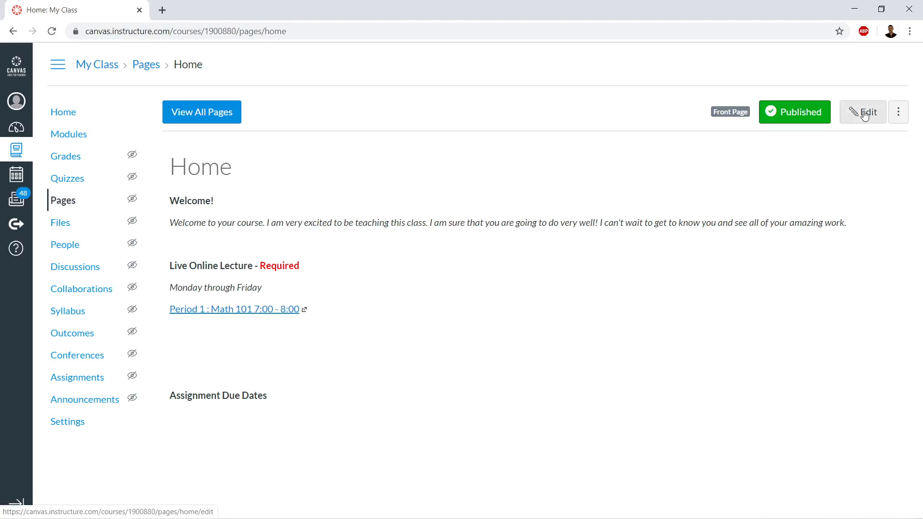
Copy the address of the Period 1 : Math 101 7:00 - 8:00 link and open the course's Modules page.
{"action": "right_click", "coordinate": [284, 312]}
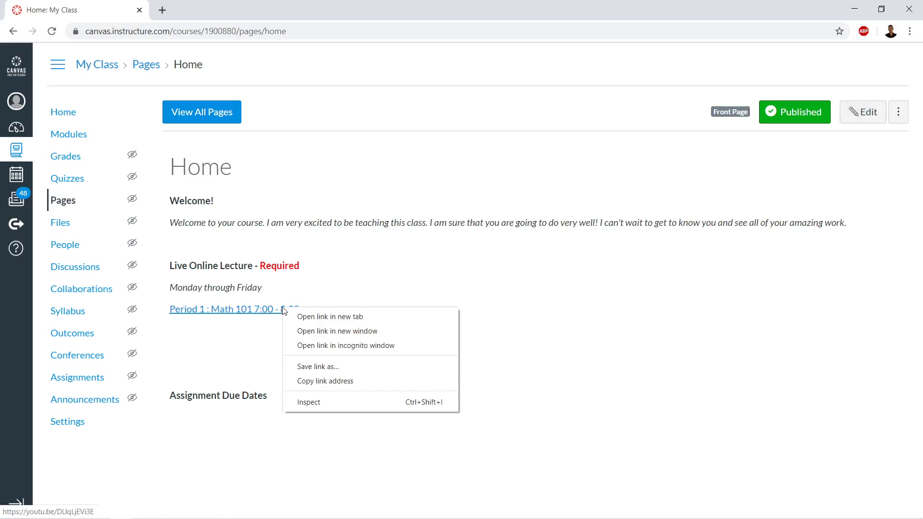
{"action": "left_click", "coordinate": [332, 381]}
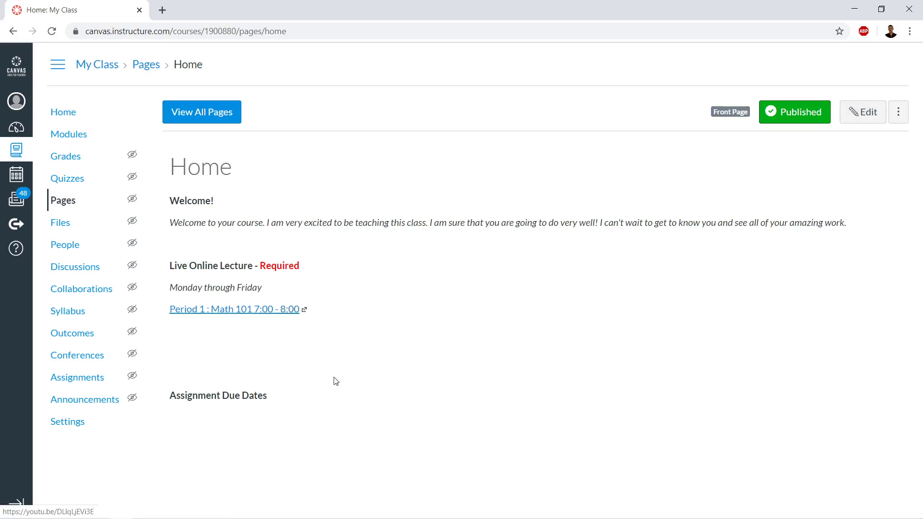
{"action": "left_click", "coordinate": [69, 134]}
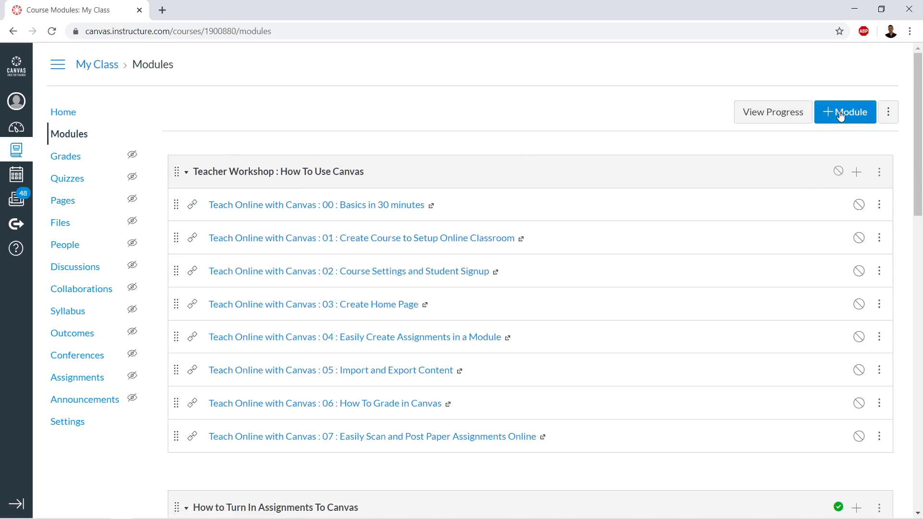
Add a new course module named Lecture Archive.
{"action": "left_click", "coordinate": [840, 114]}
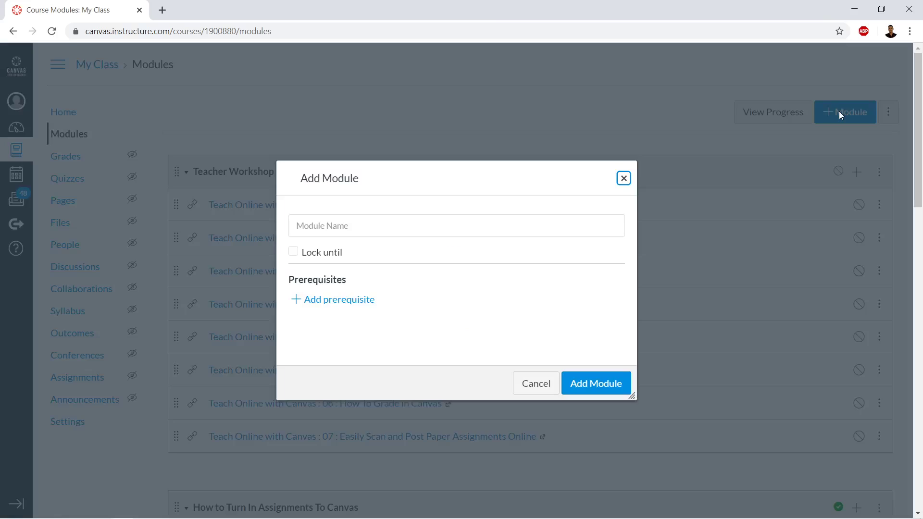
{"action": "left_click", "coordinate": [496, 223]}
{"action": "type", "text": "Lecture Archive"}
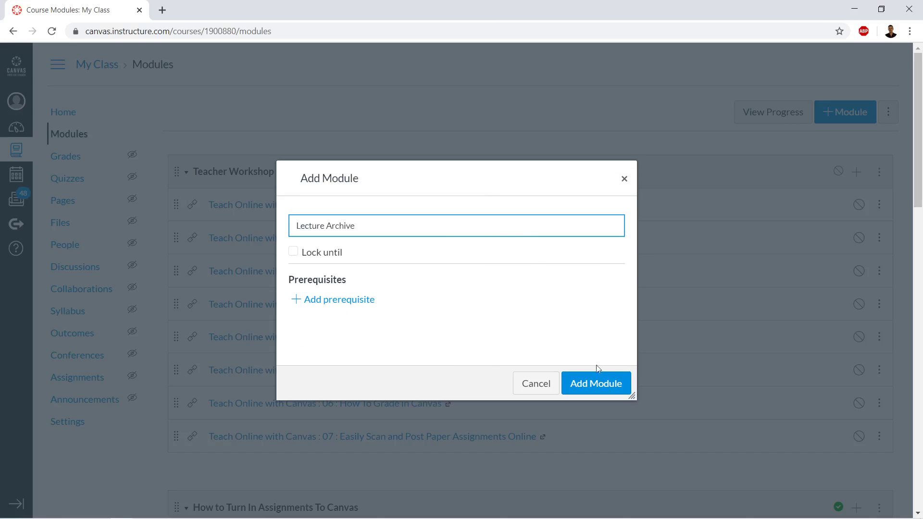
{"action": "left_click", "coordinate": [616, 383]}
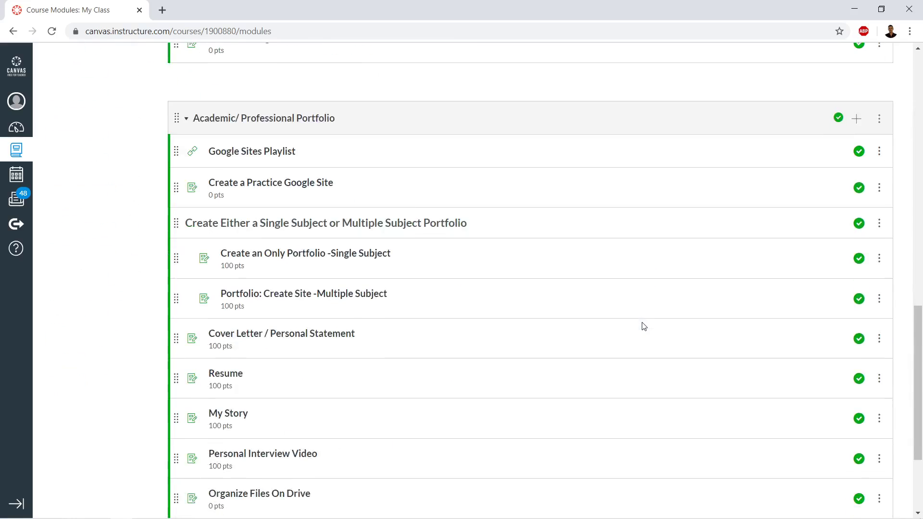
{"action": "left_click", "coordinate": [856, 425]}
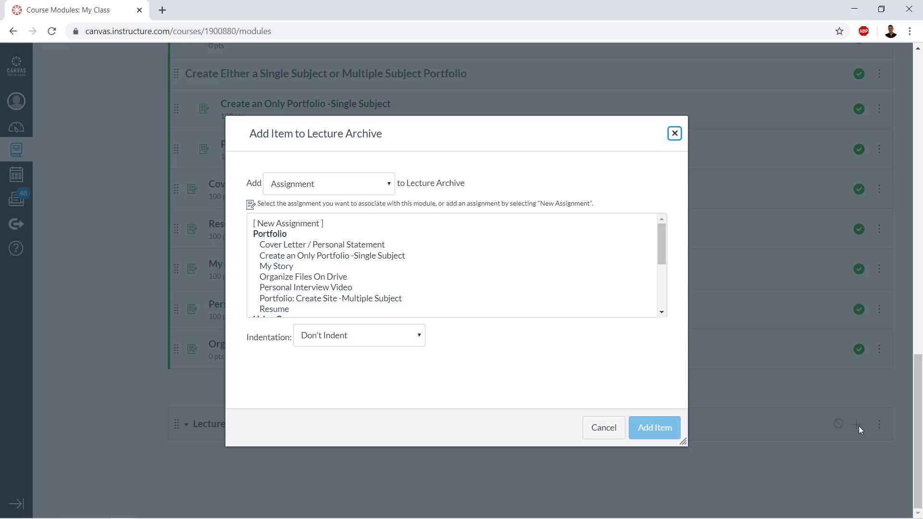
{"action": "scroll", "coordinate": [451, 277], "scroll_direction": "down", "scroll_amount": 5}
{"action": "scroll", "coordinate": [387, 269], "scroll_direction": "up", "scroll_amount": 5}
{"action": "left_click", "coordinate": [304, 226]}
{"action": "left_click", "coordinate": [609, 428]}
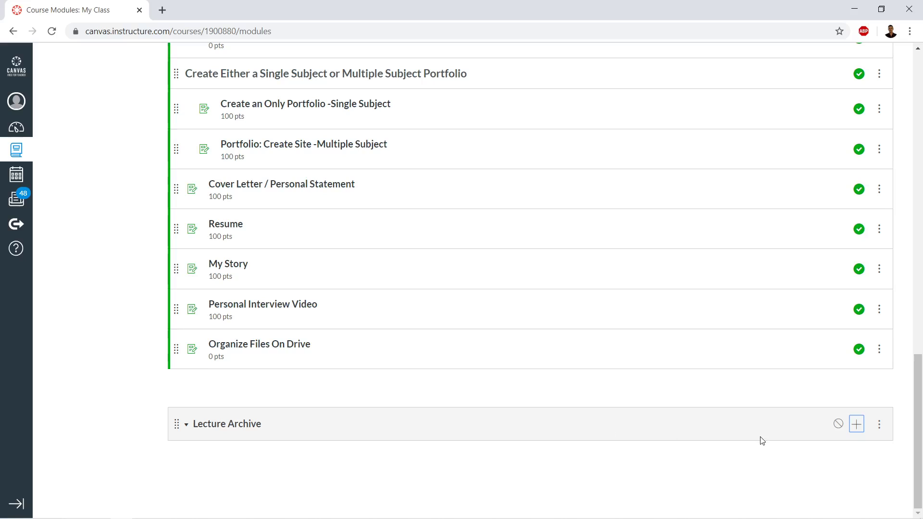
Add an External URL item to the Lecture Archive module using the copied recording link, with the page name Chapter 1 Lesson 1.
{"action": "left_click", "coordinate": [856, 425]}
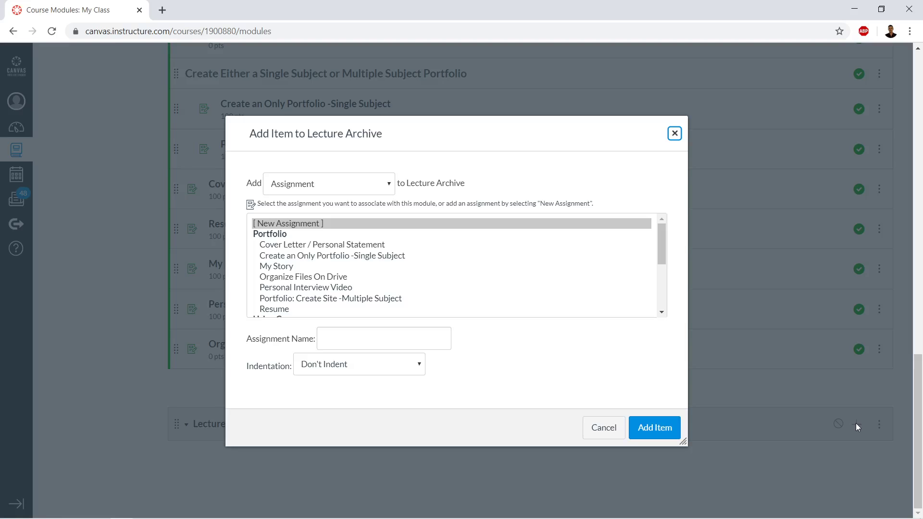
{"action": "left_click", "coordinate": [329, 183]}
{"action": "left_click", "coordinate": [318, 265]}
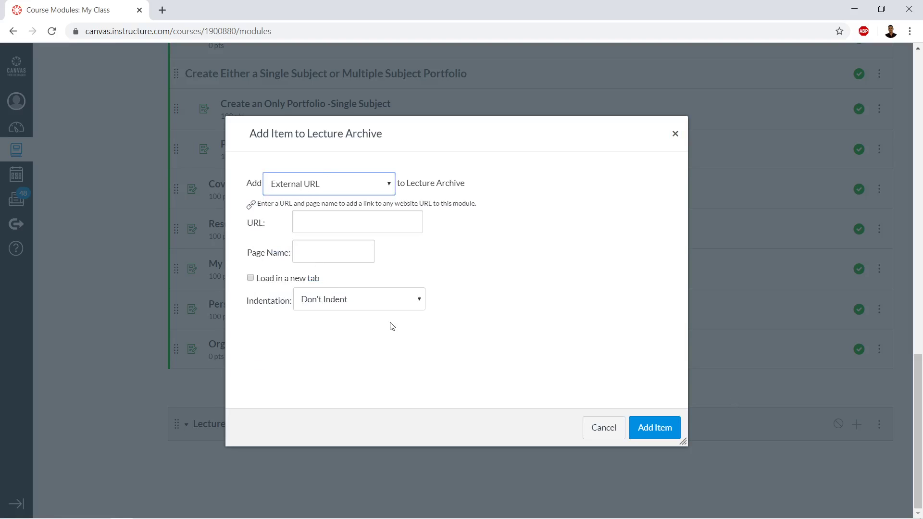
{"action": "left_click", "coordinate": [327, 253]}
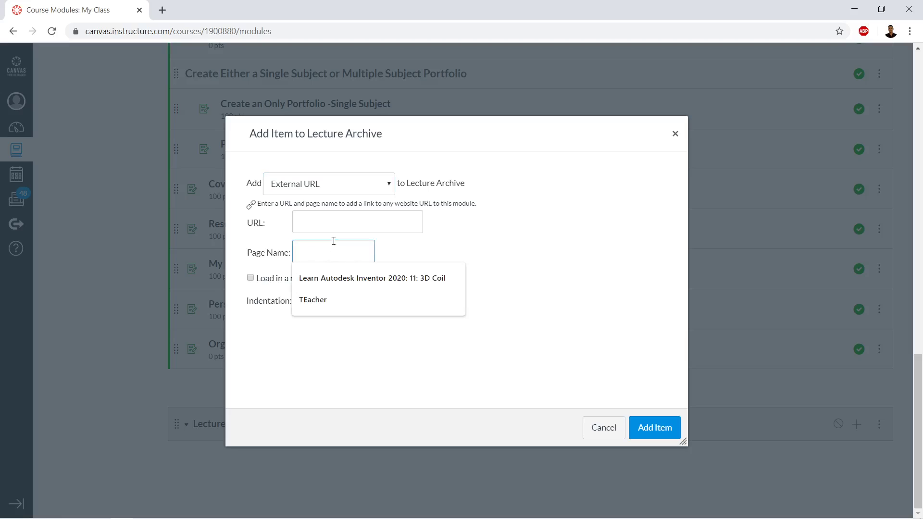
{"action": "left_click", "coordinate": [335, 217]}
{"action": "key", "text": "ctrl+v"}
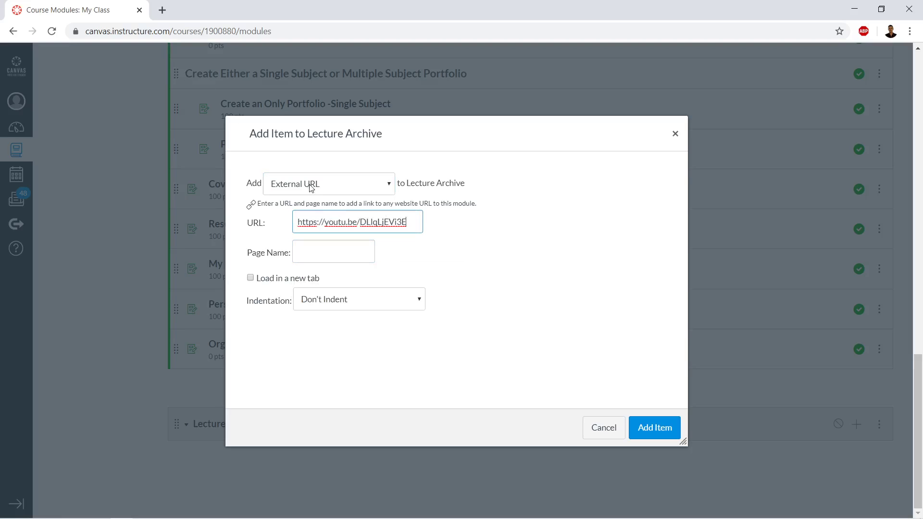
{"action": "left_click", "coordinate": [326, 254]}
{"action": "type", "text": "Chapter 1 Lesson 1"}
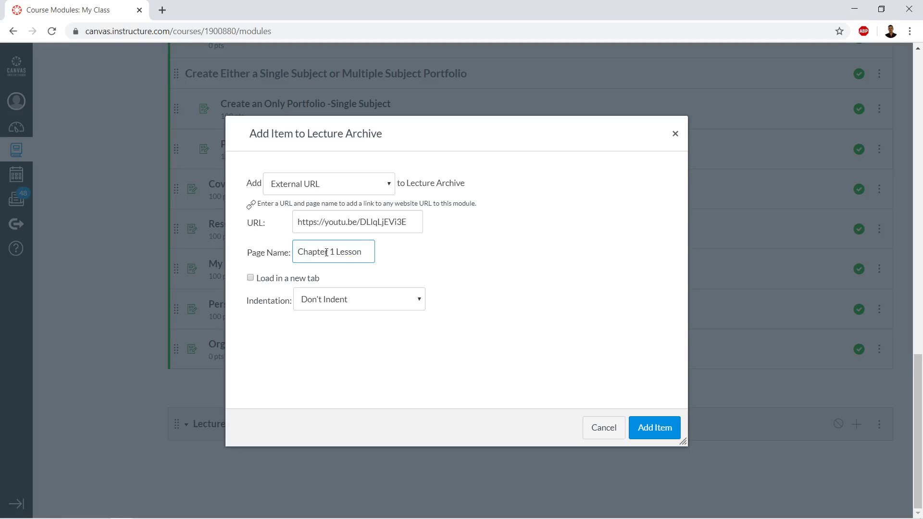
{"action": "left_click", "coordinate": [672, 430]}
Publish the Lecture Archive module together with its lesson link.
{"action": "scroll", "coordinate": [683, 407], "scroll_direction": "down", "scroll_amount": 1}
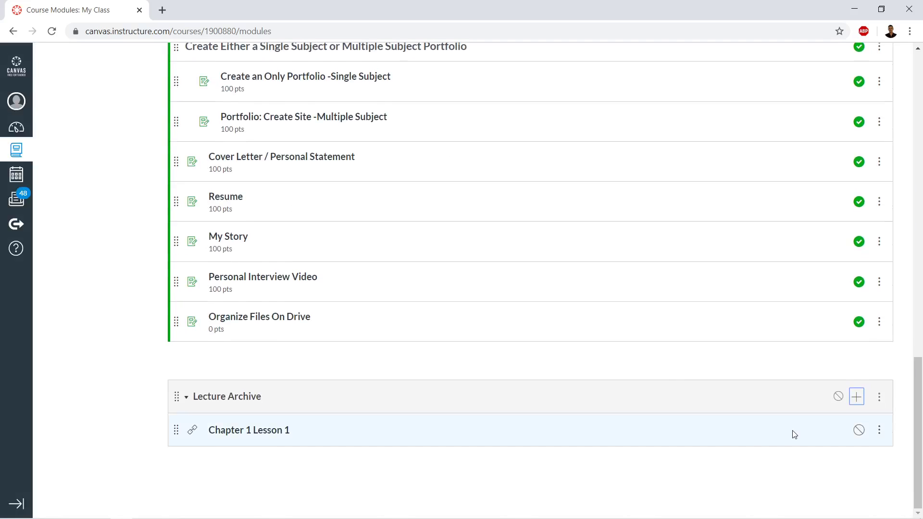
{"action": "left_click", "coordinate": [836, 397]}
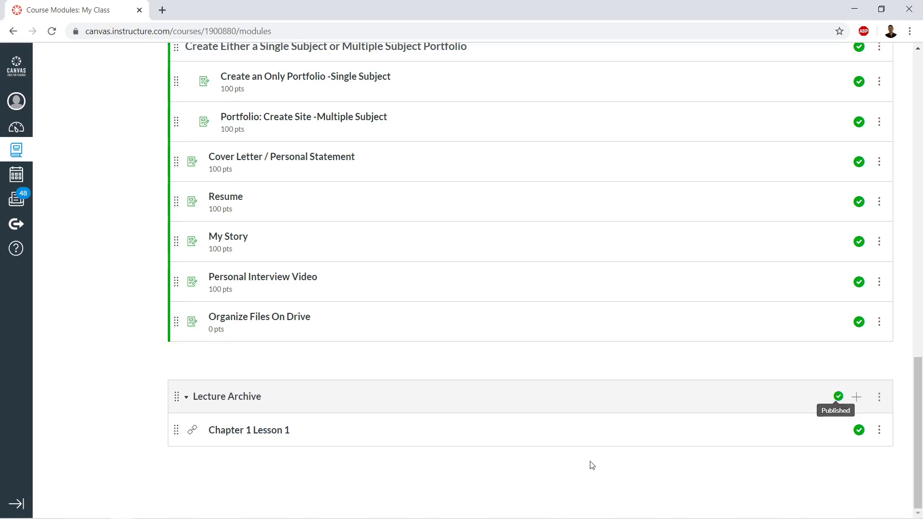
{"action": "mouse_move", "coordinate": [716, 518]}
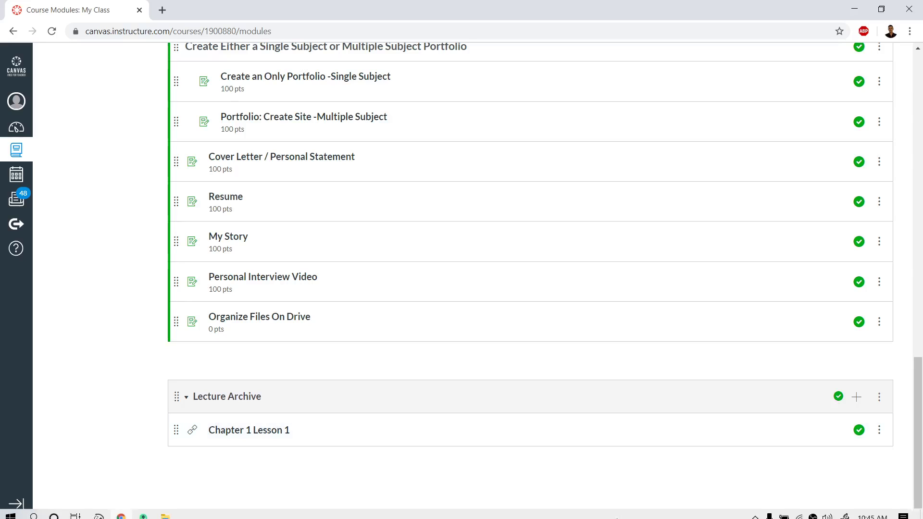